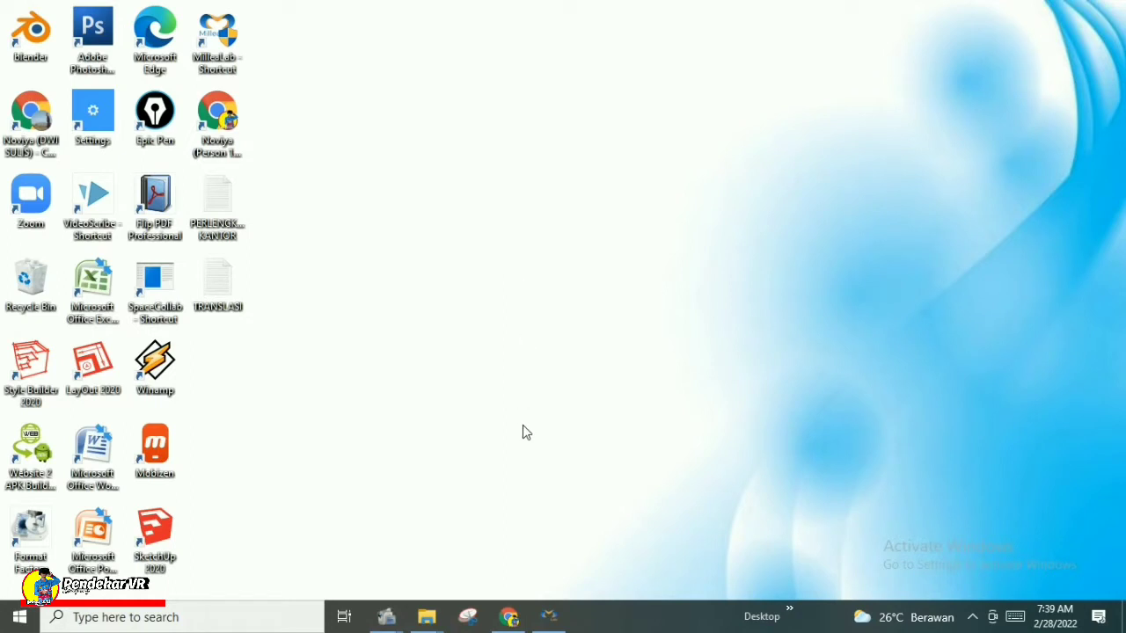
Switch to MilleaLab and select the yellow popup info sign beside the player on the road.
click(548, 618)
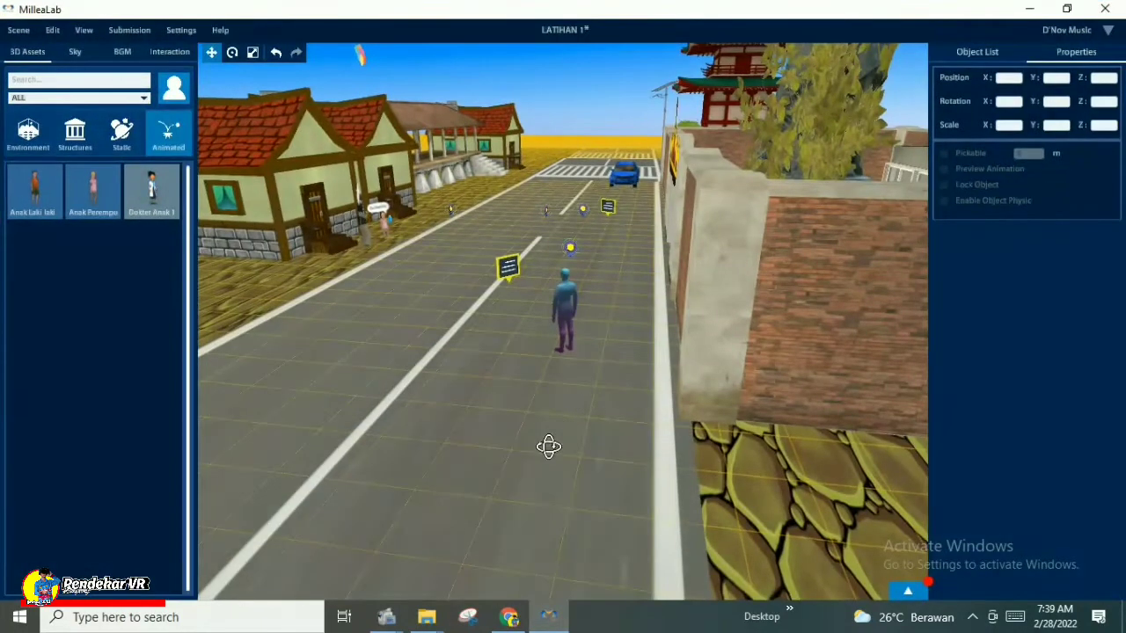
scroll(548, 446, up, 10)
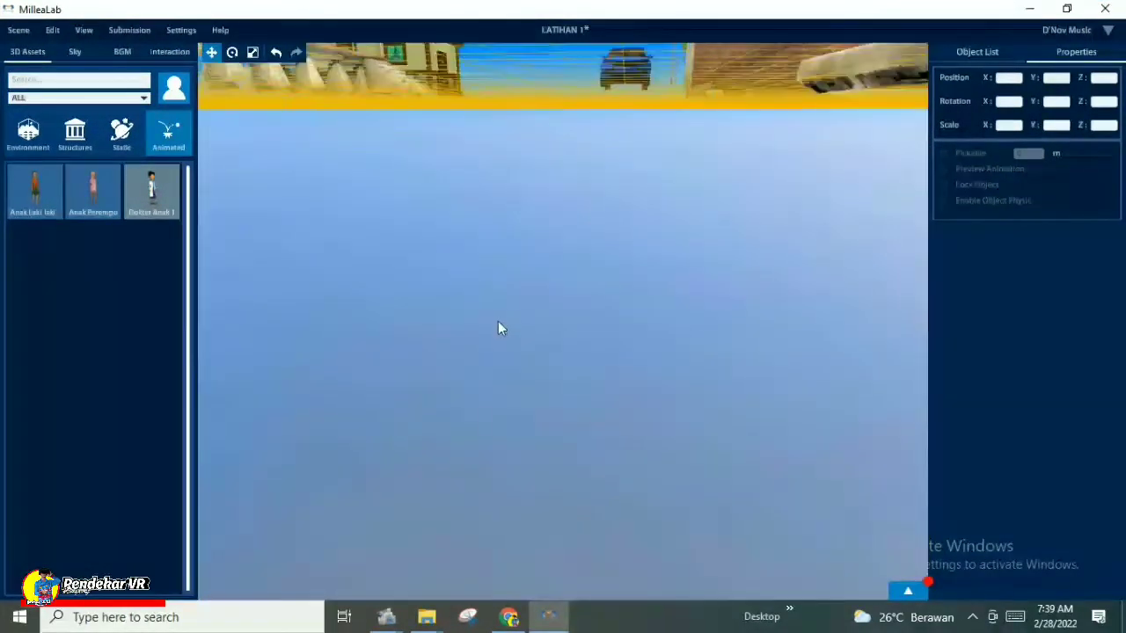
scroll(475, 323, down, 3)
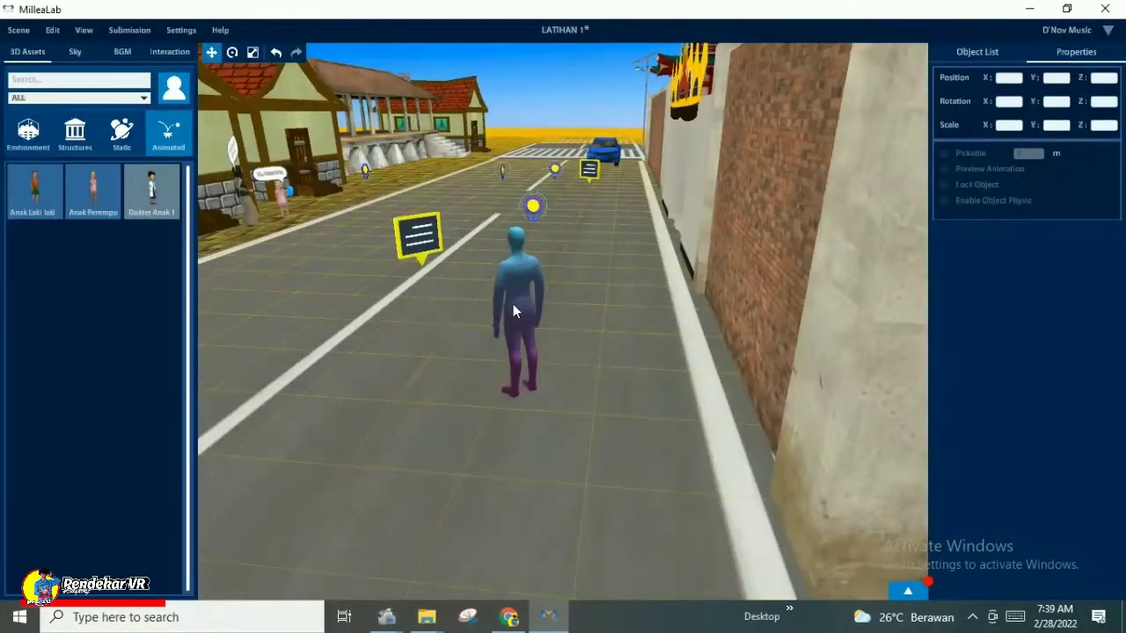
click(516, 312)
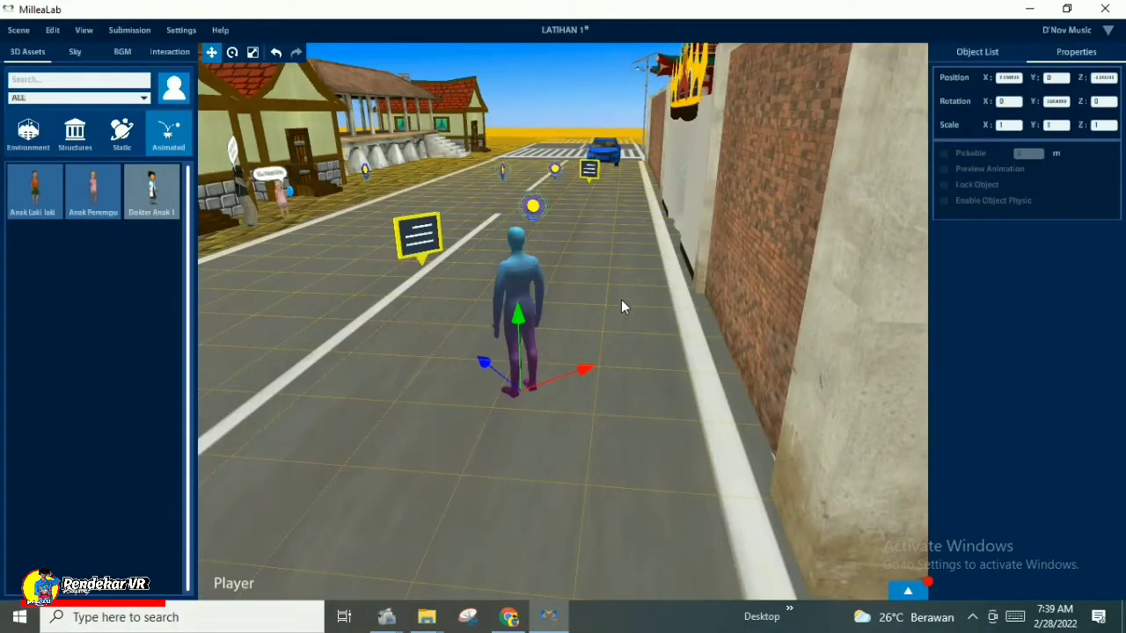
middle_drag(629, 297, 493, 343)
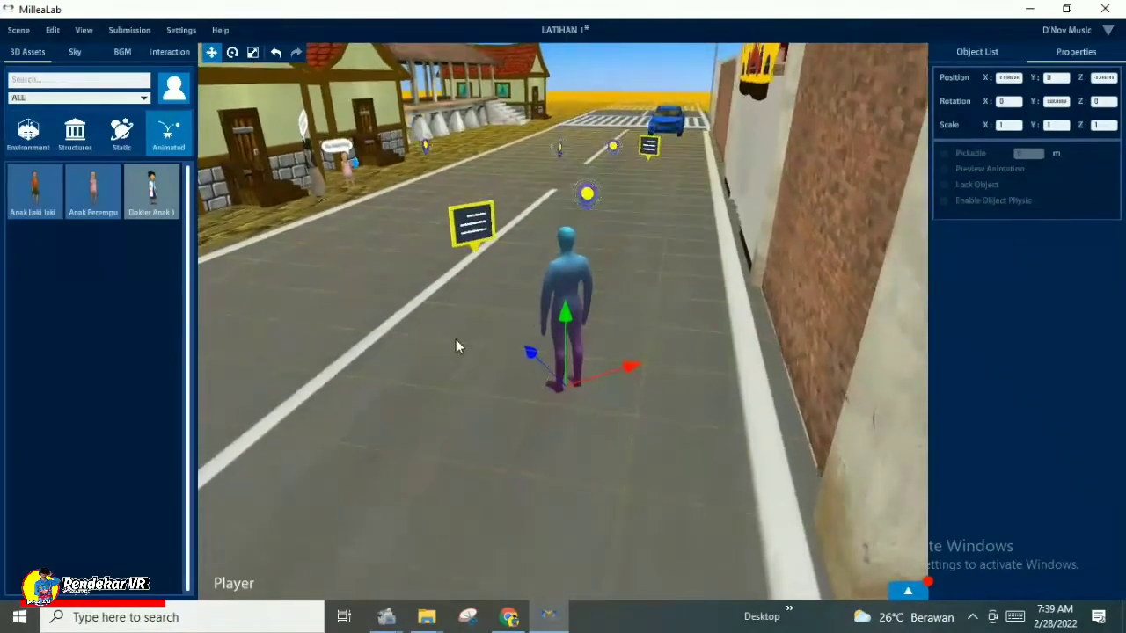
scroll(455, 339, up, 4)
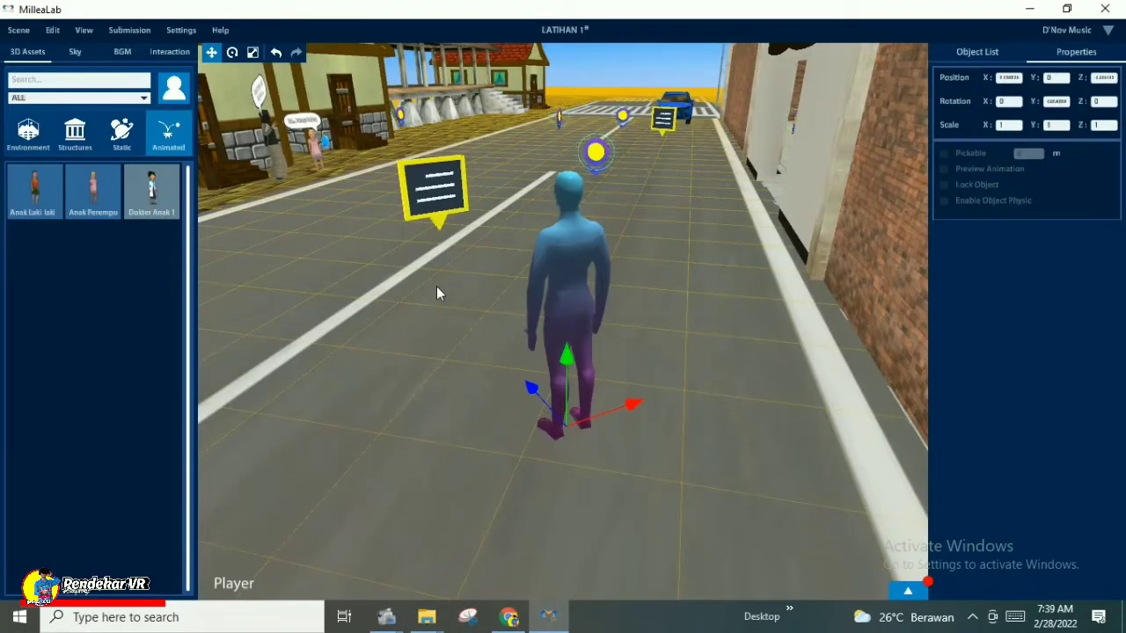
click(440, 193)
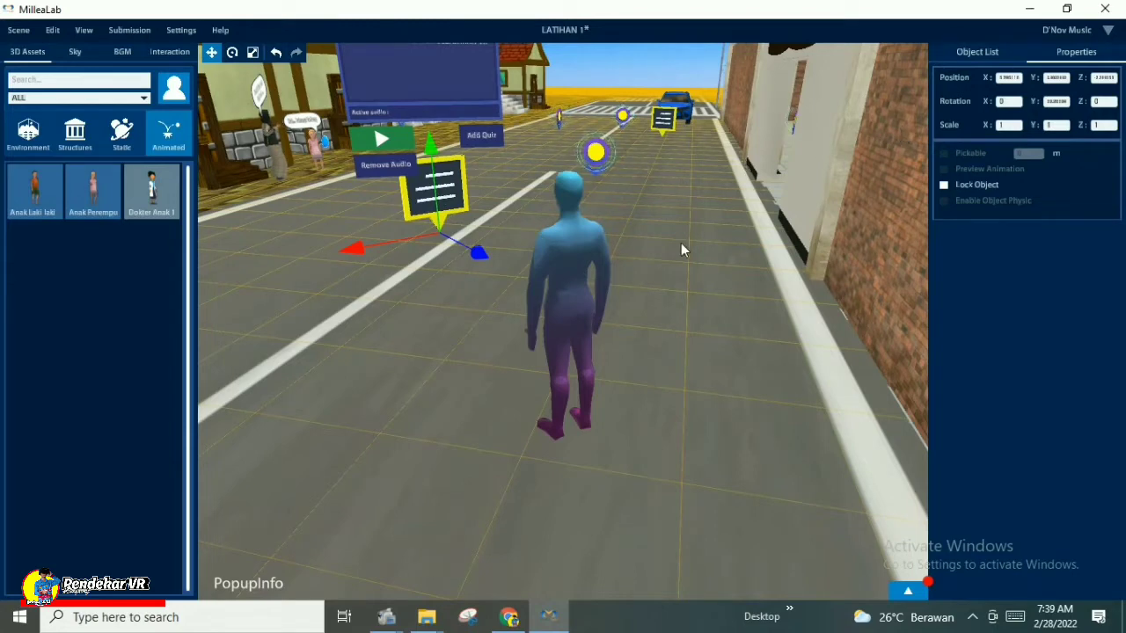
Replace the popup info sign's text with "SILAHKAN KERJAKAN KUIS !".
right_drag(730, 281, 687, 273)
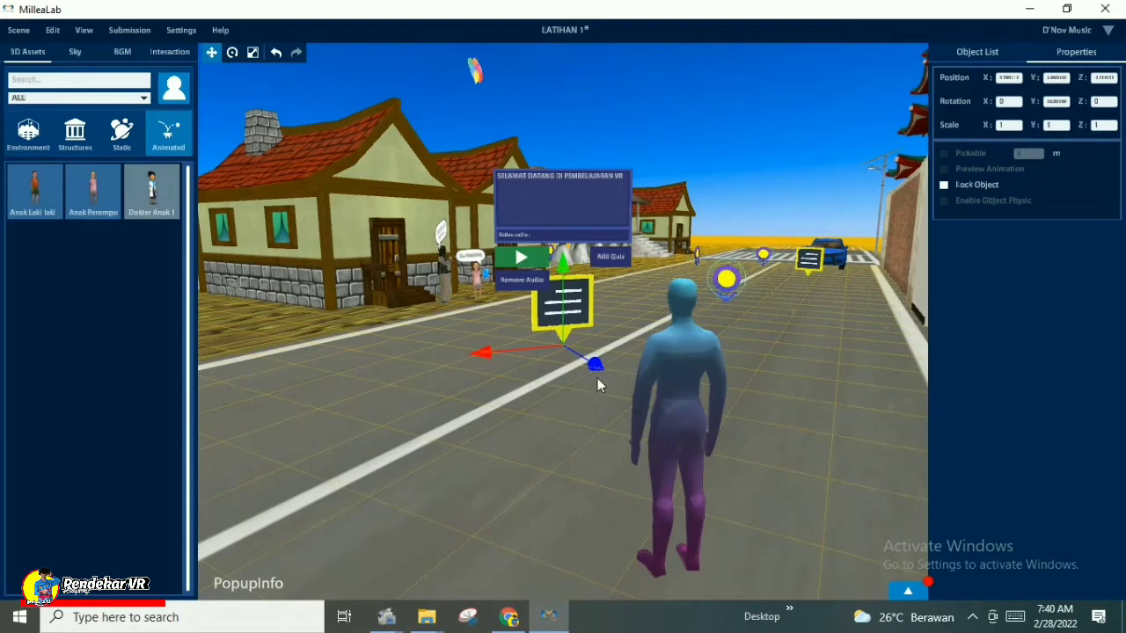
scroll(547, 386, up, 2)
scroll(543, 385, up, 2)
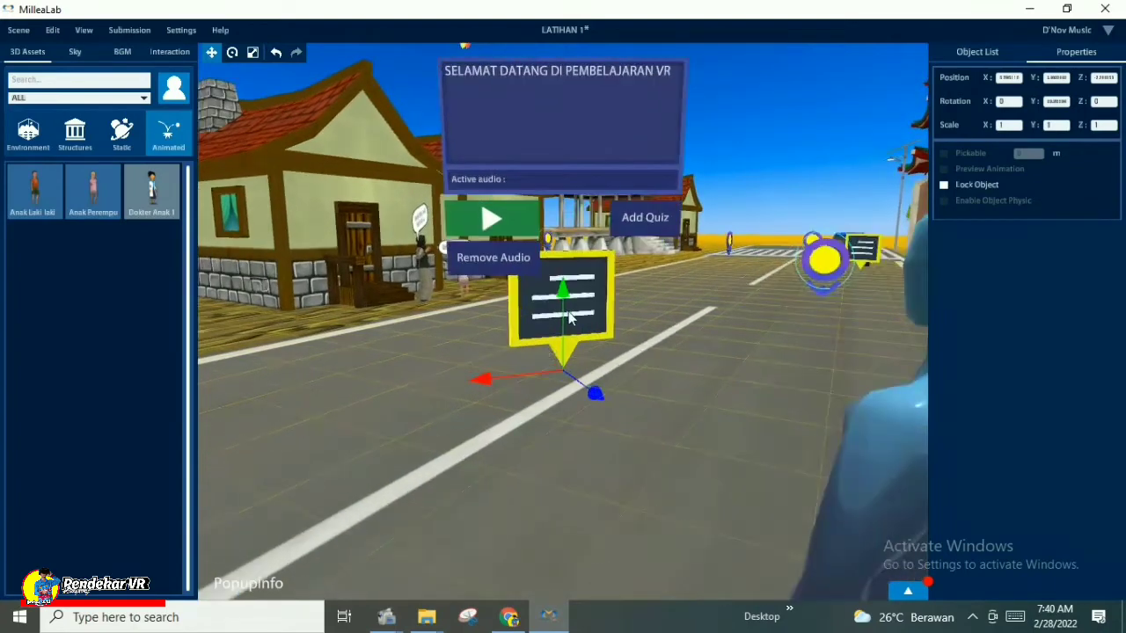
scroll(754, 334, up, 1)
middle_drag(755, 334, 719, 167)
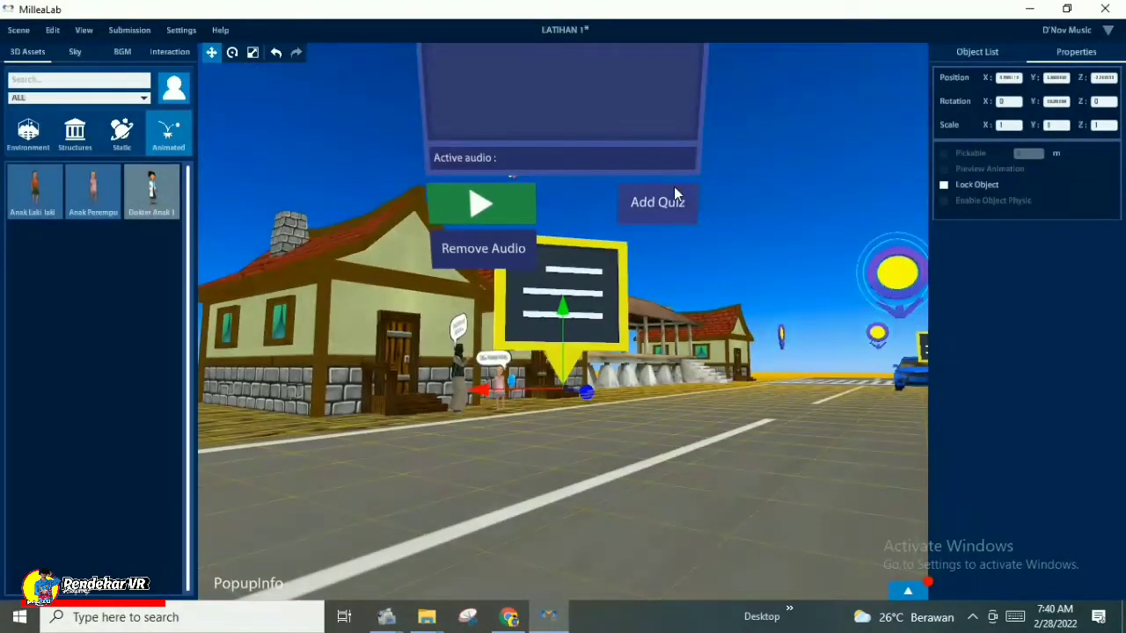
scroll(687, 313, down, 1)
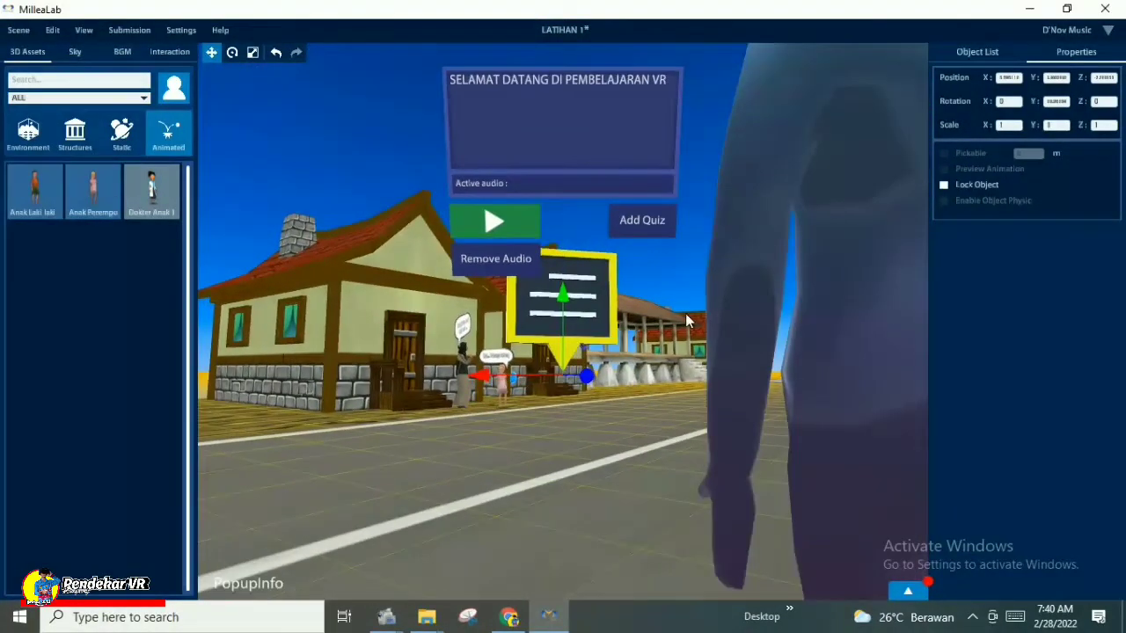
click(535, 85)
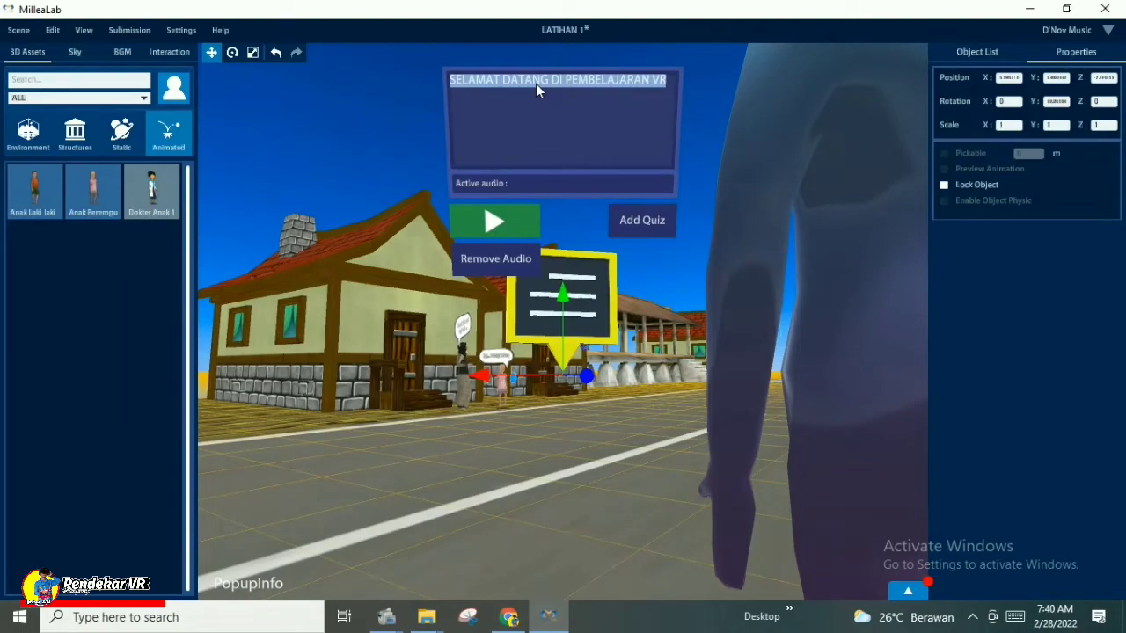
alt+drag(449, 340, 526, 528)
click(558, 69)
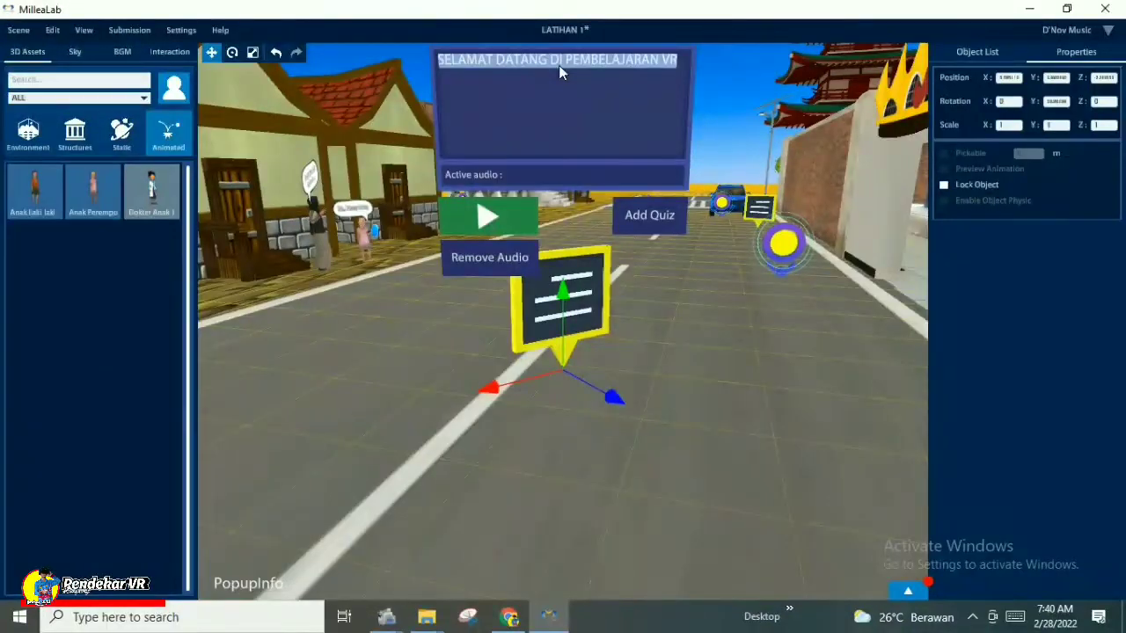
text(SILAHKAN KERJ)
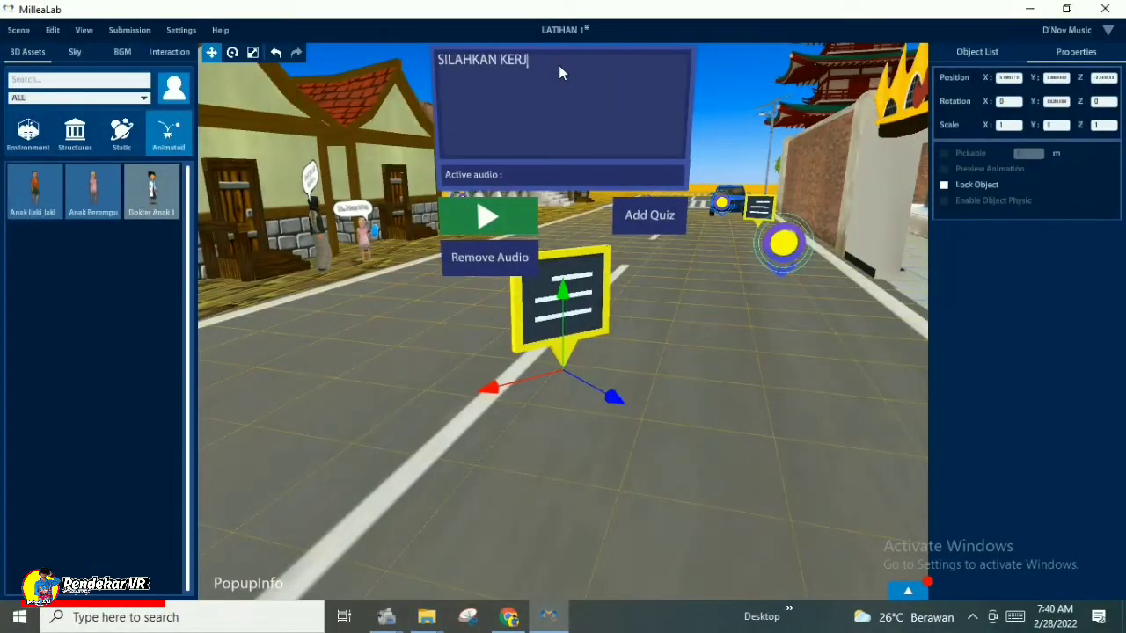
text(AKAN KUIS !)
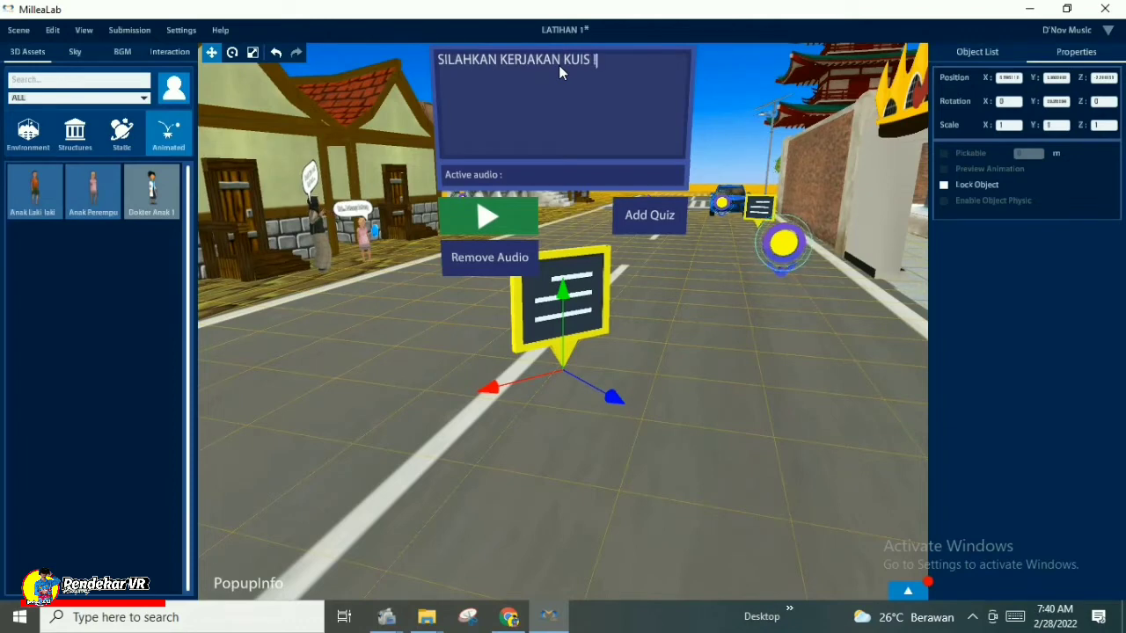
click(673, 333)
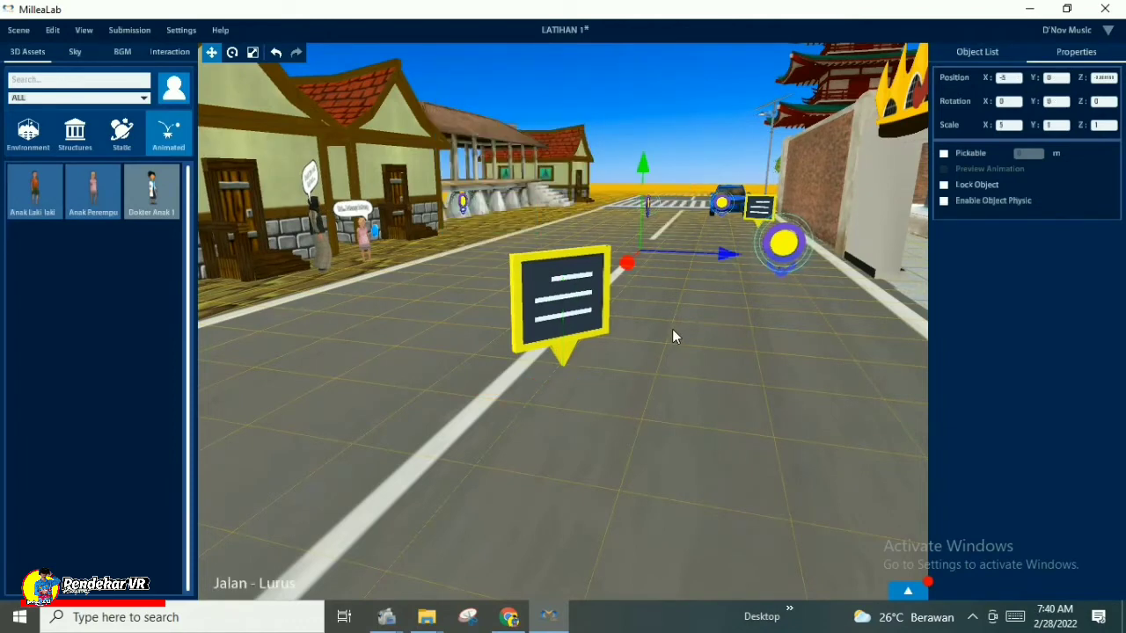
Open the quiz editor for the popup info sign and set the passing score to 70.
click(574, 290)
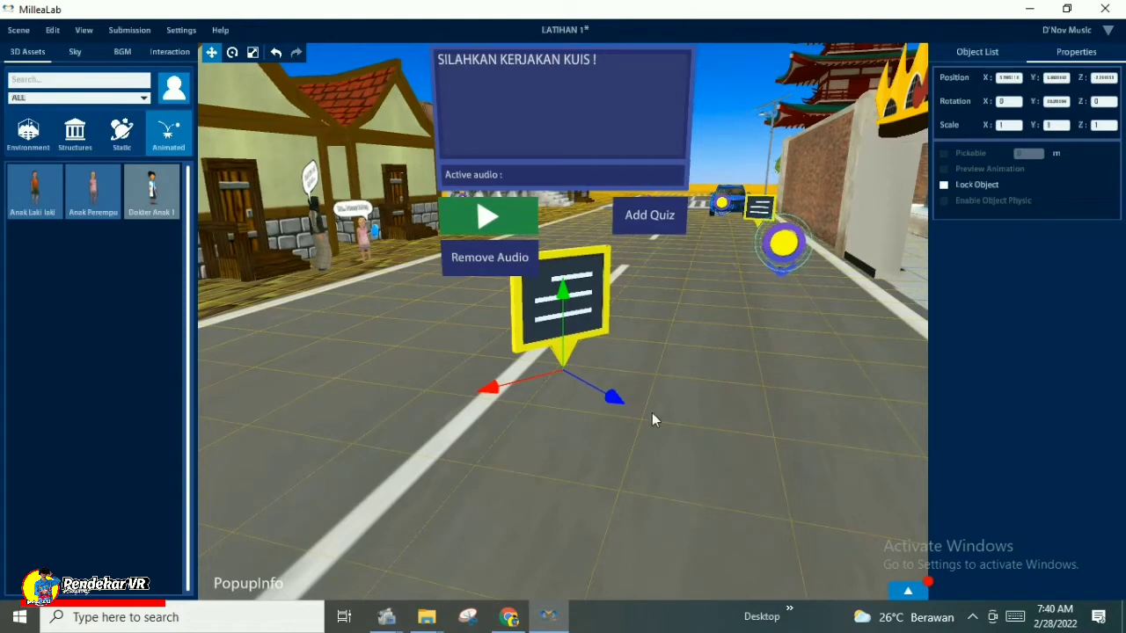
click(643, 221)
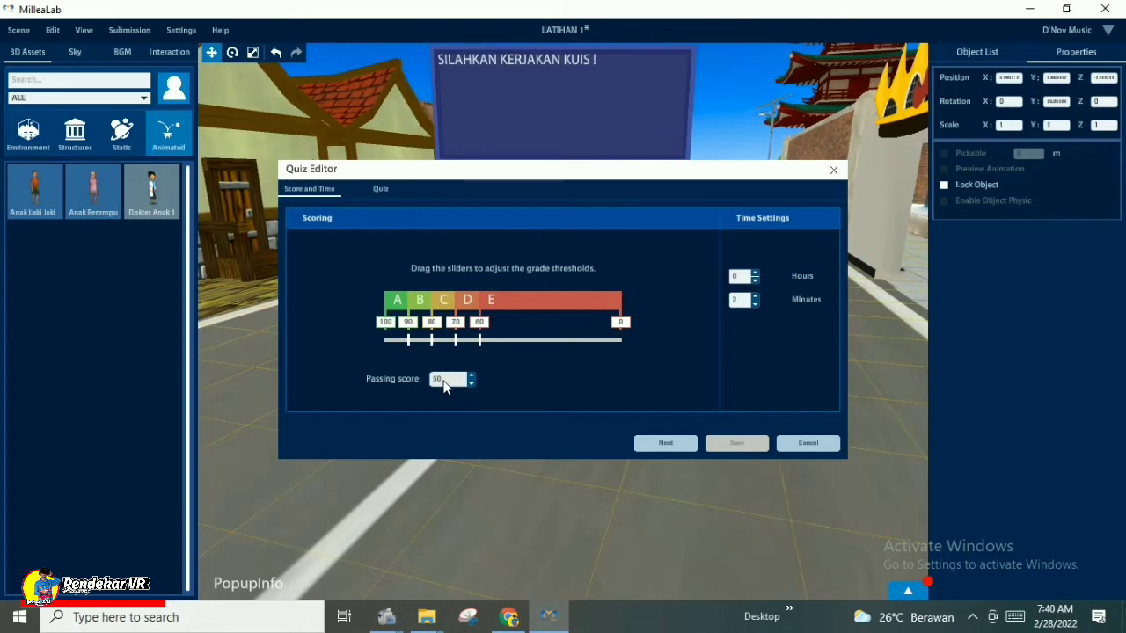
drag(442, 379, 431, 375)
text(70)
Adjust the quiz's grade thresholds to 85 for A, 70 for B, 49 for C and 39 for D.
drag(482, 344, 498, 351)
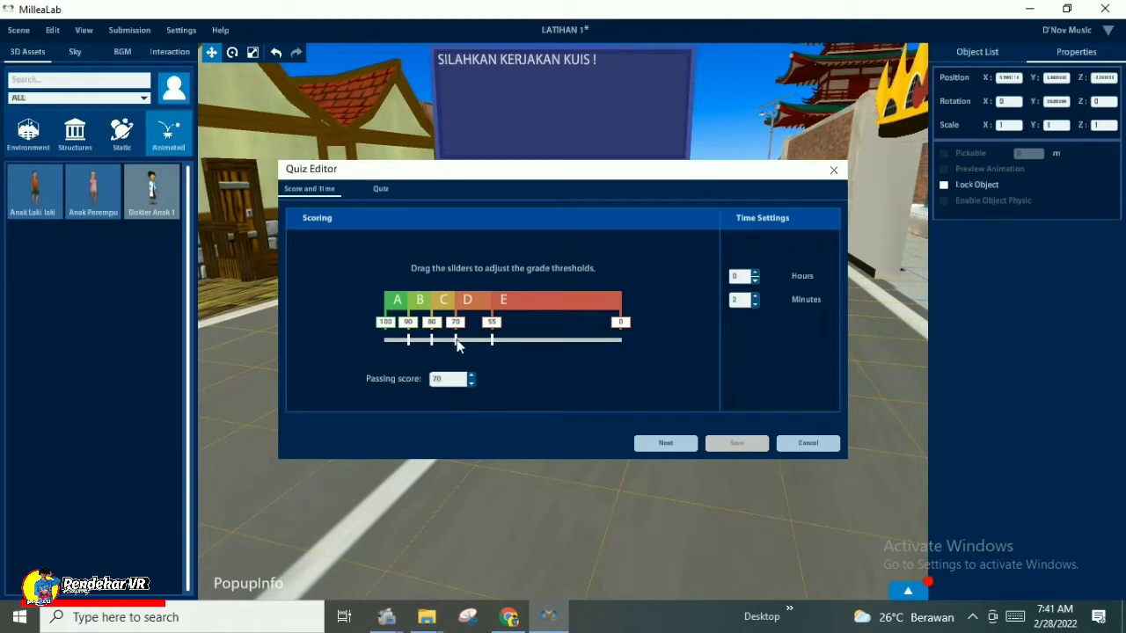
drag(457, 344, 512, 340)
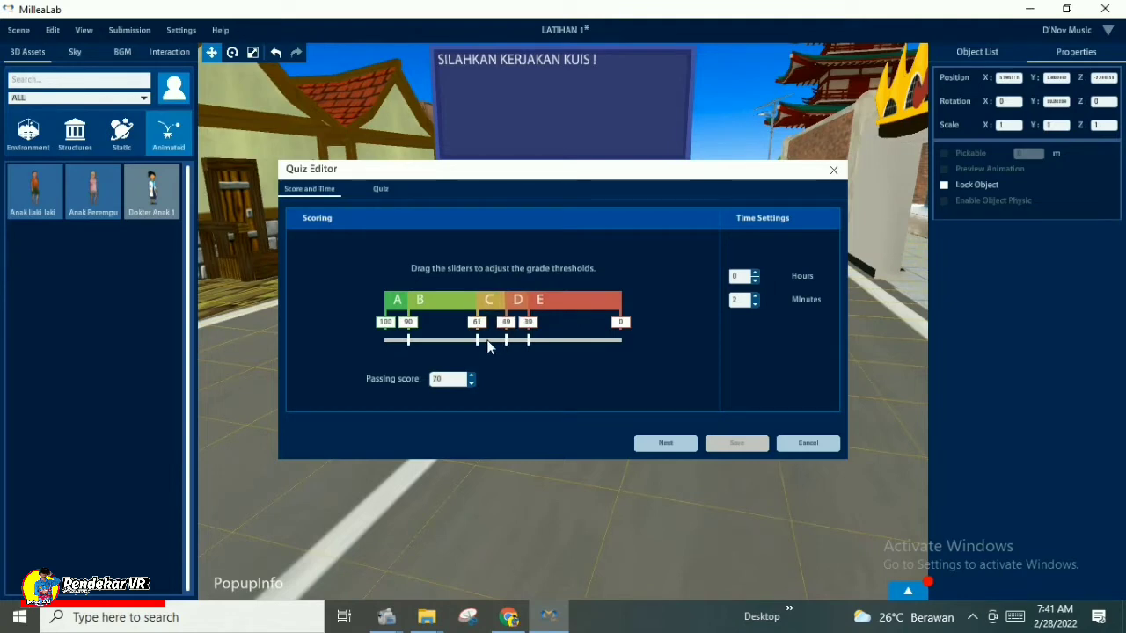
click(472, 340)
drag(472, 341, 466, 342)
drag(465, 341, 451, 332)
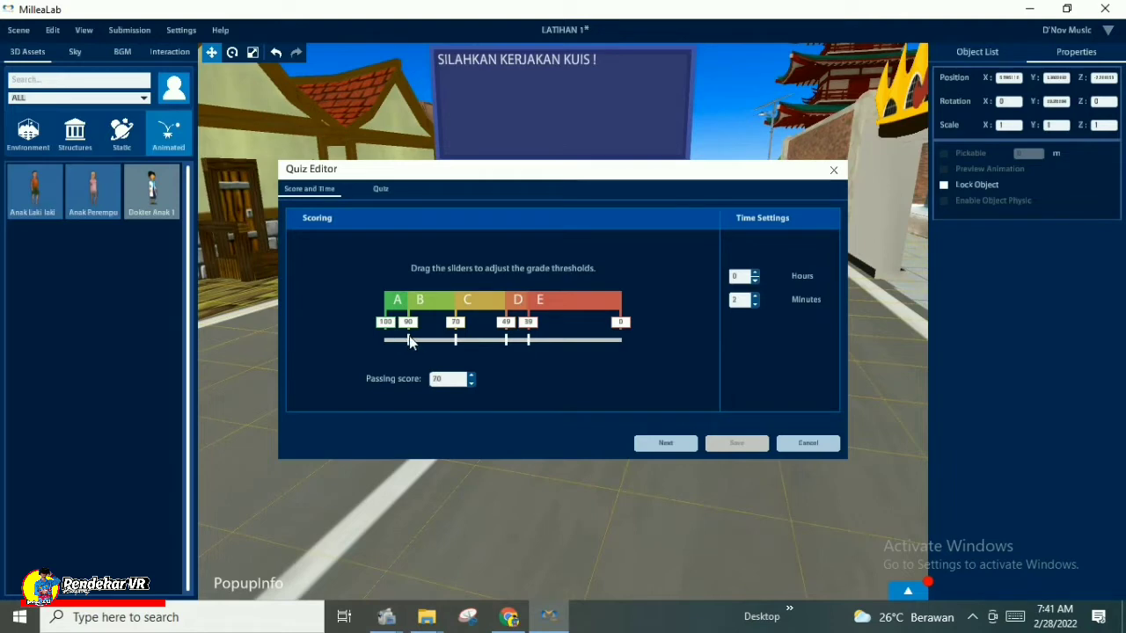
drag(418, 338, 426, 341)
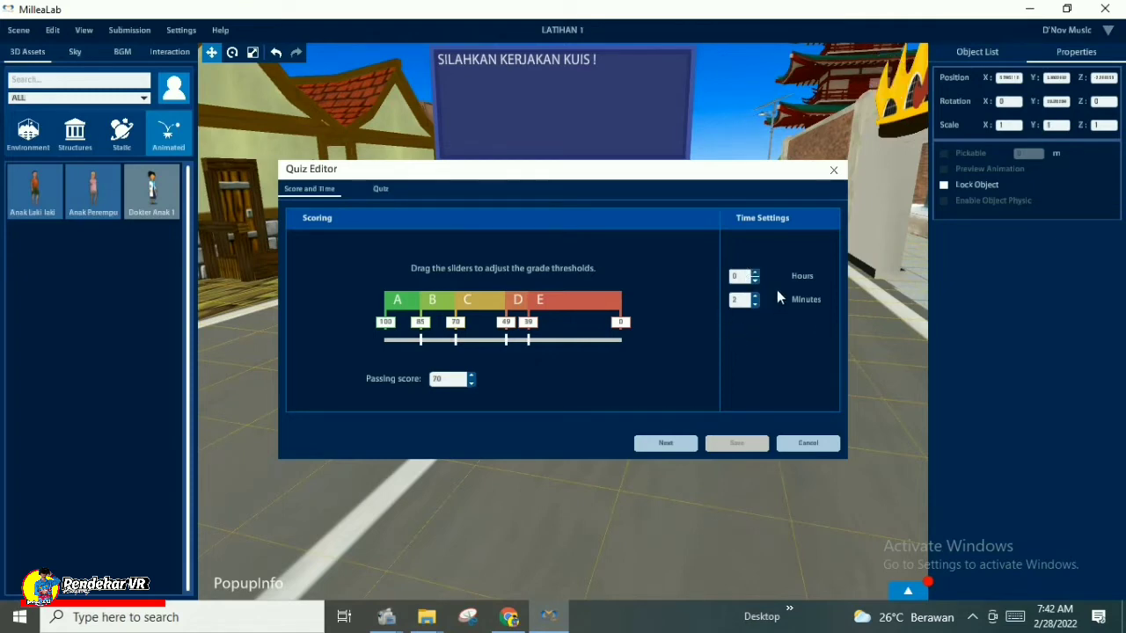
click(739, 278)
click(740, 302)
double_click(736, 304)
Proceed to the quiz's question list, add a new question and open its details.
click(665, 443)
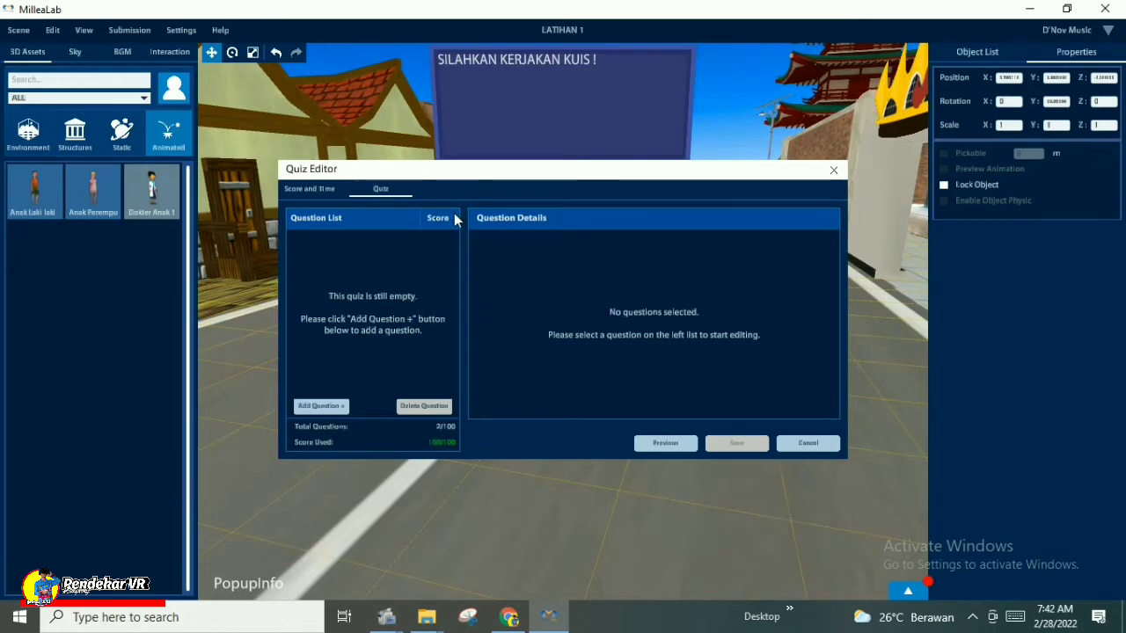
click(323, 406)
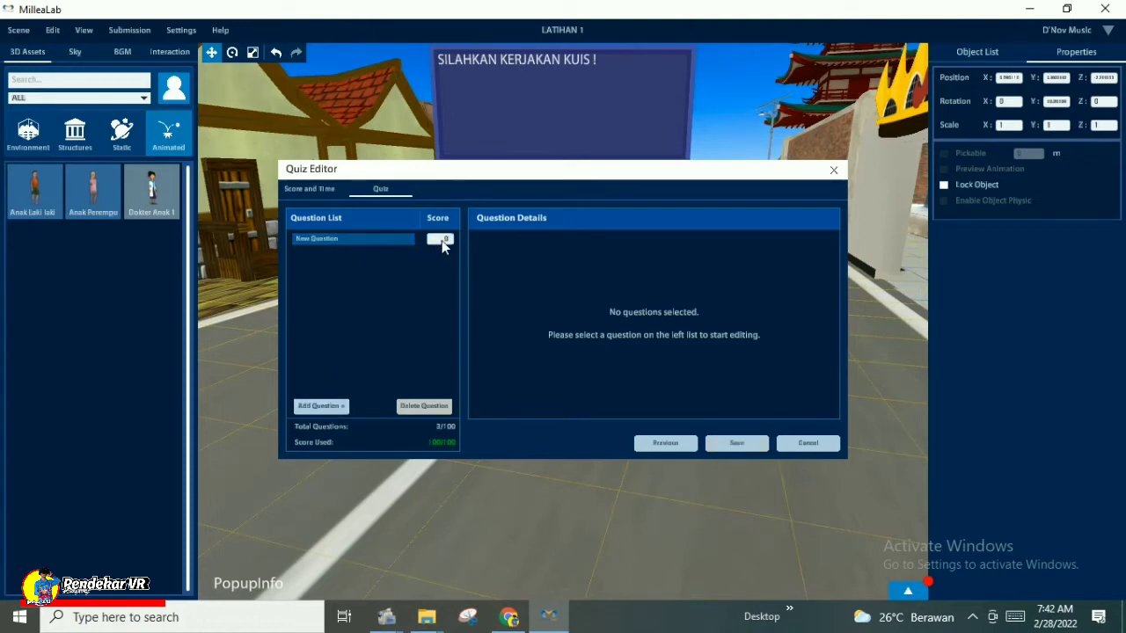
click(306, 238)
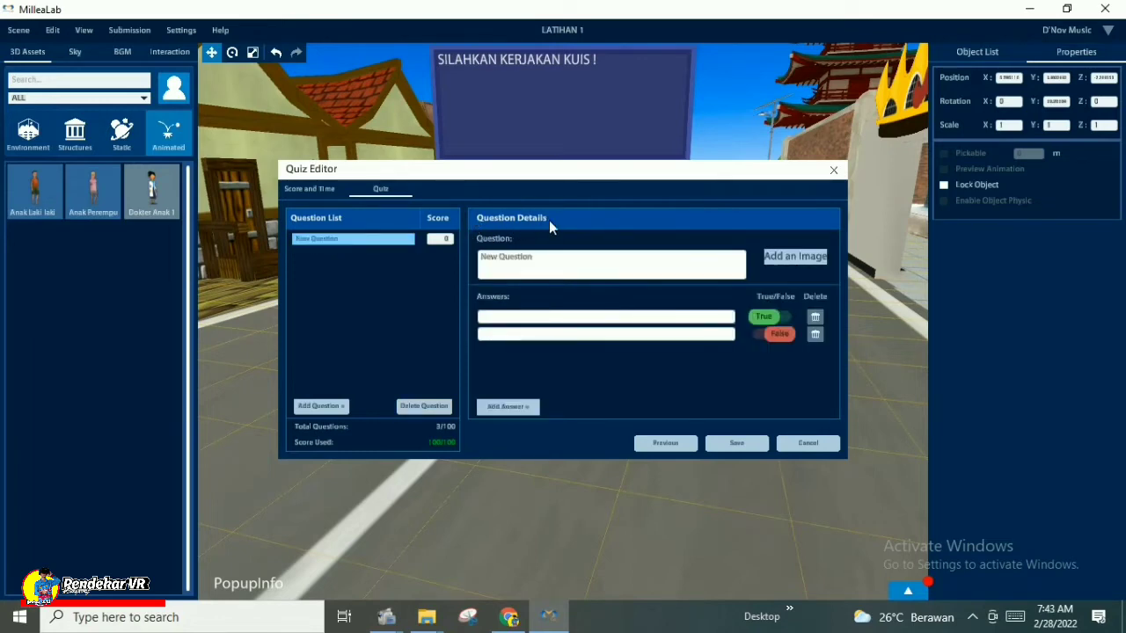
Enter "Sebutkan bunyi hukum archimedes !" as the text of the new question.
click(504, 266)
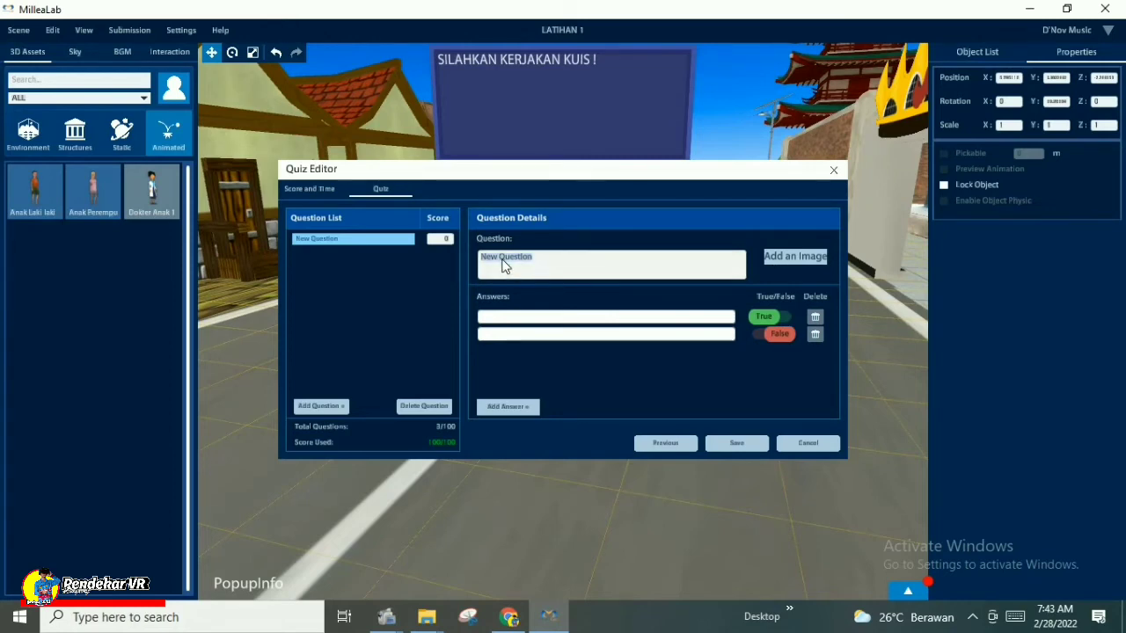
text(Sebutkan bunyi)
key(BackSpace)
text(hukum archime)
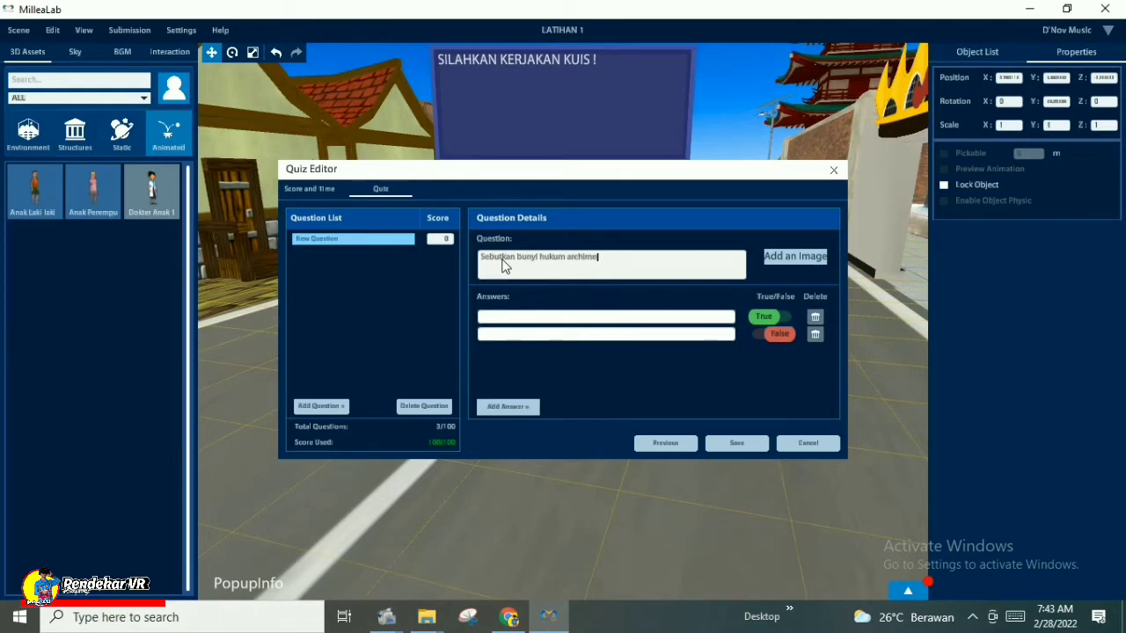
text(des)
Replace the question text with "Manakah di bawah ini penerapan dari hukum archimedes ?".
double_click(486, 257)
key(ctrl+shift+Right)
key(ctrl+shift+Right)
key(ctrl+shift+Right)
key(ctrl+shift+Right)
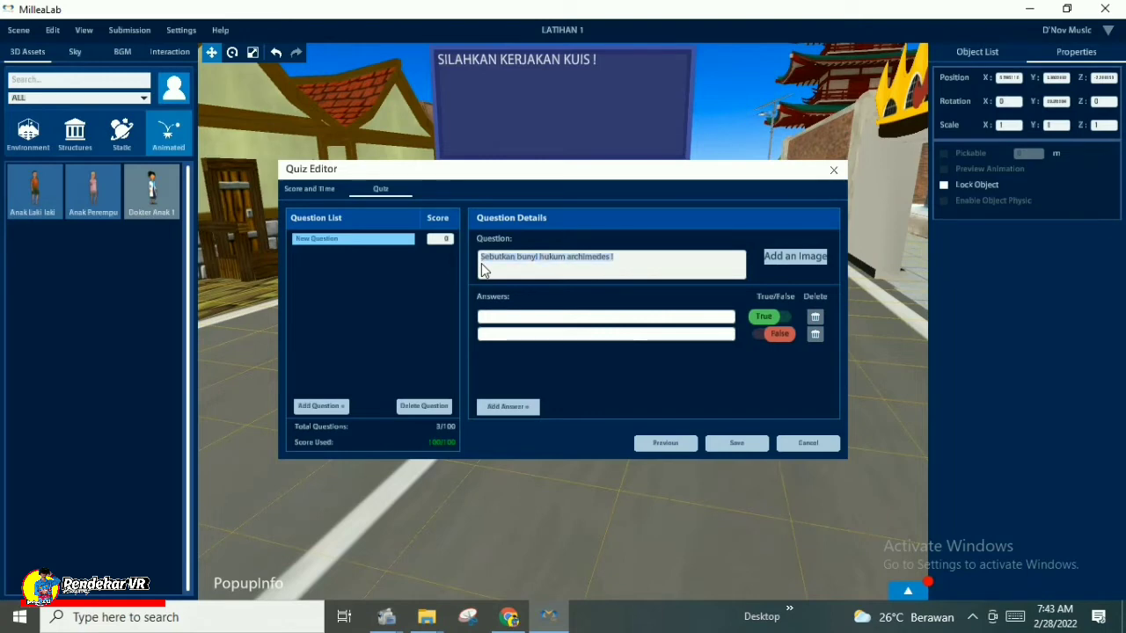
text(Ma)
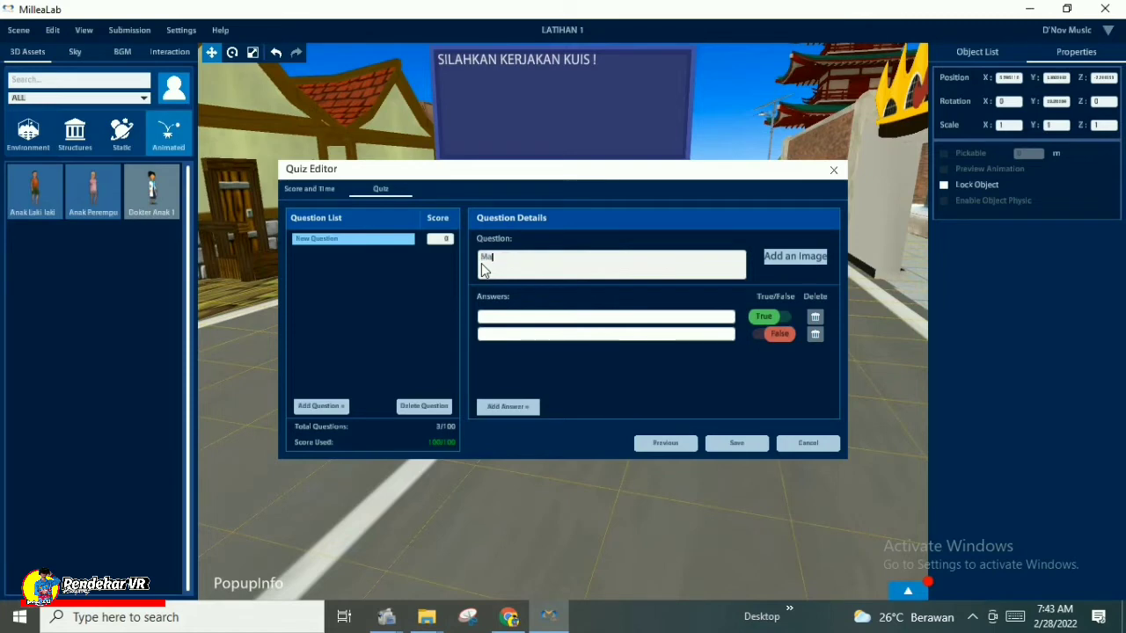
text(nakah di bawah ini penerap)
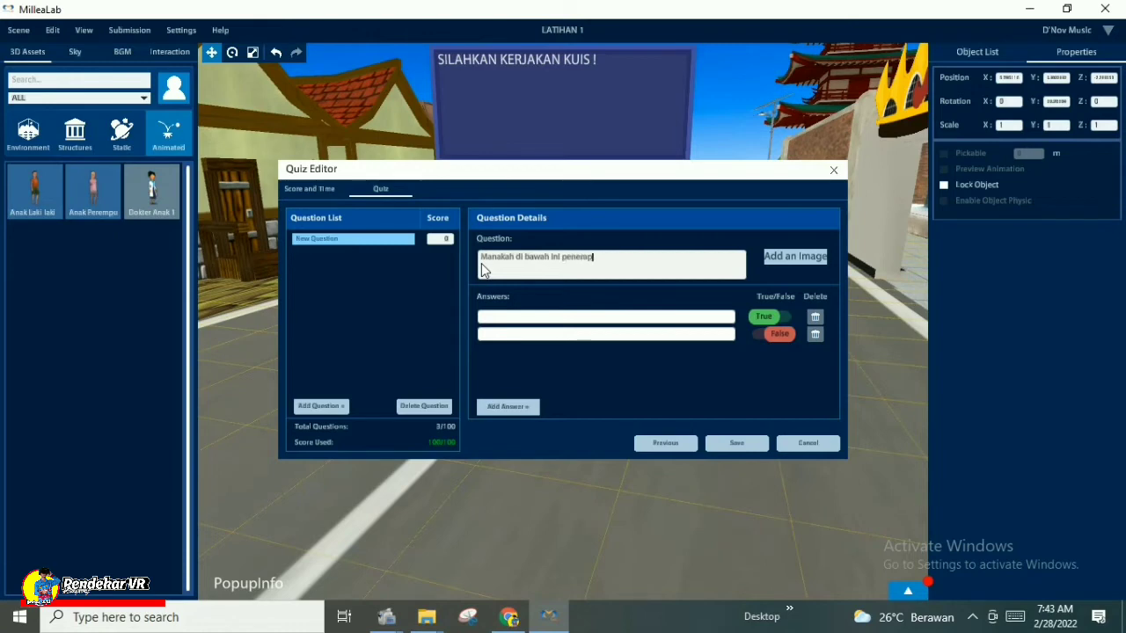
text(an diari hukum archimedes)
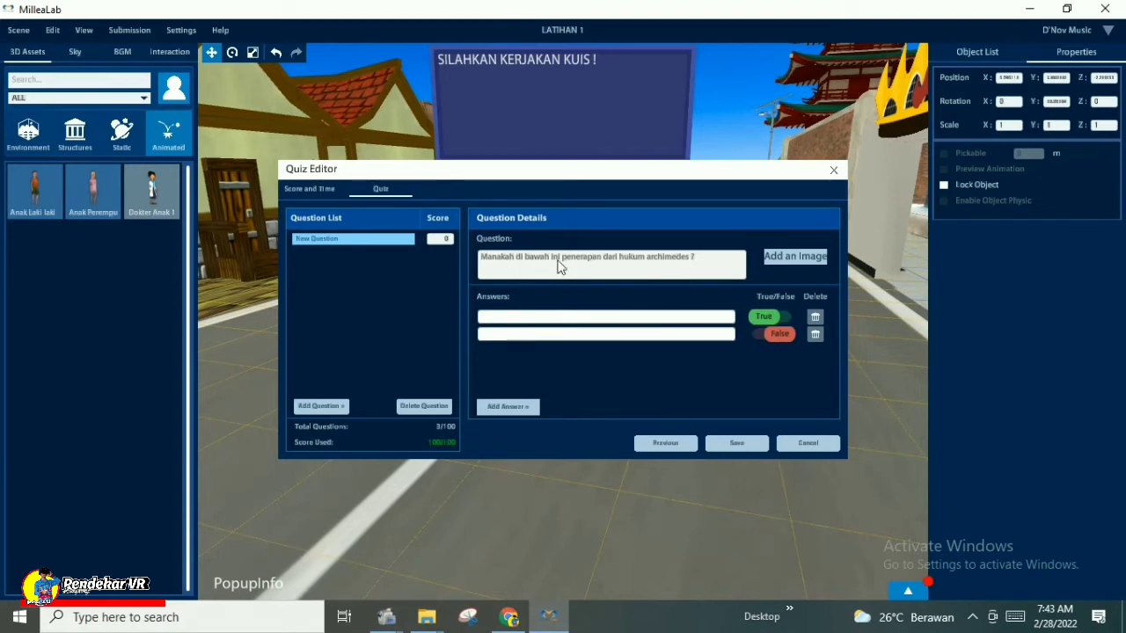
click(788, 255)
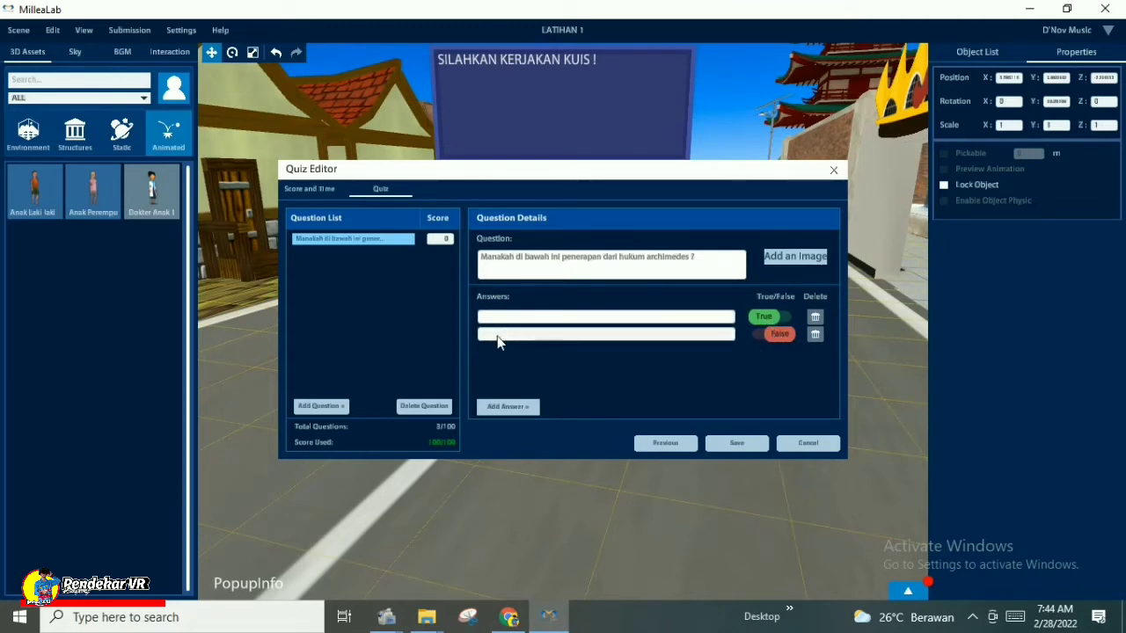
Add two more answer options to the question and mark the third answer as True.
click(504, 406)
click(507, 409)
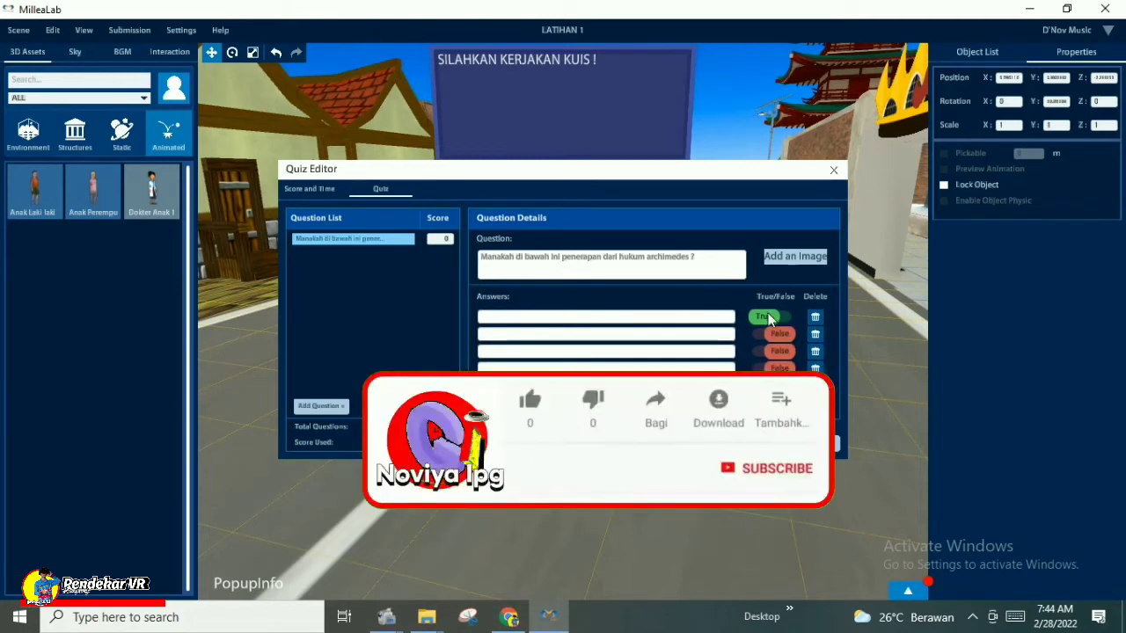
click(780, 350)
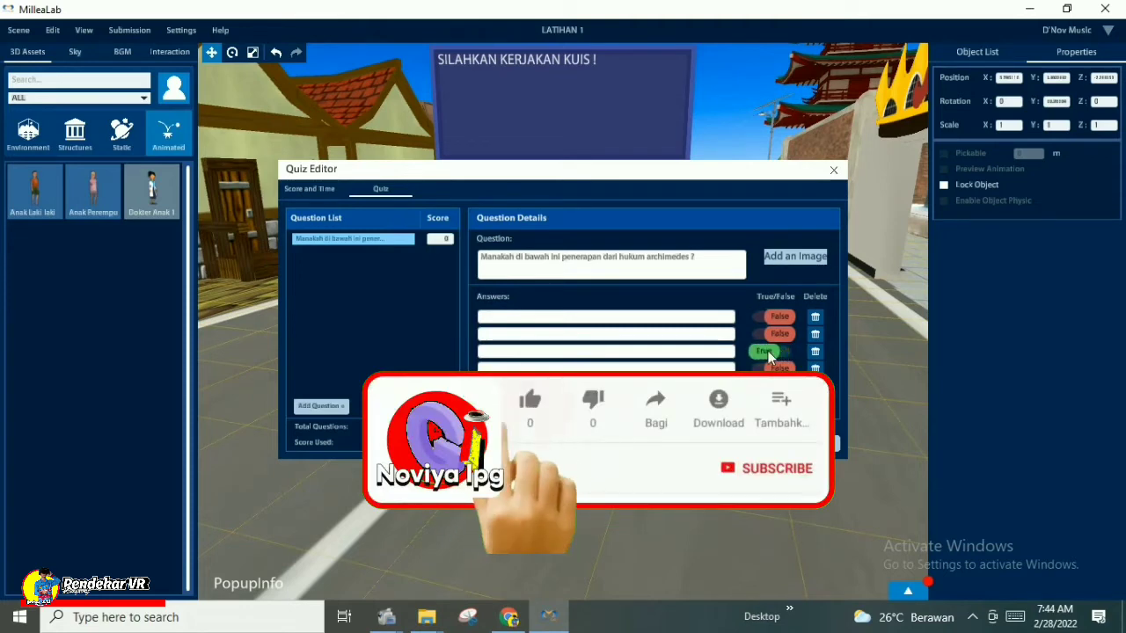
Fill in the four answers of the question as "mobil", "motor", "balon terbang" and "handphone".
click(519, 320)
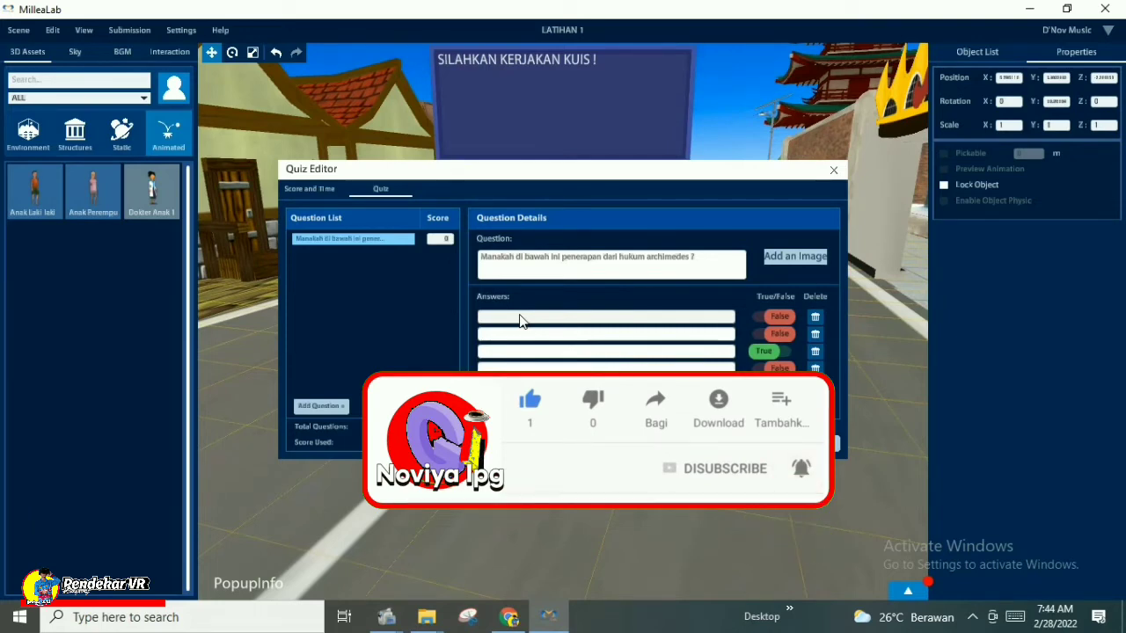
text(mobil)
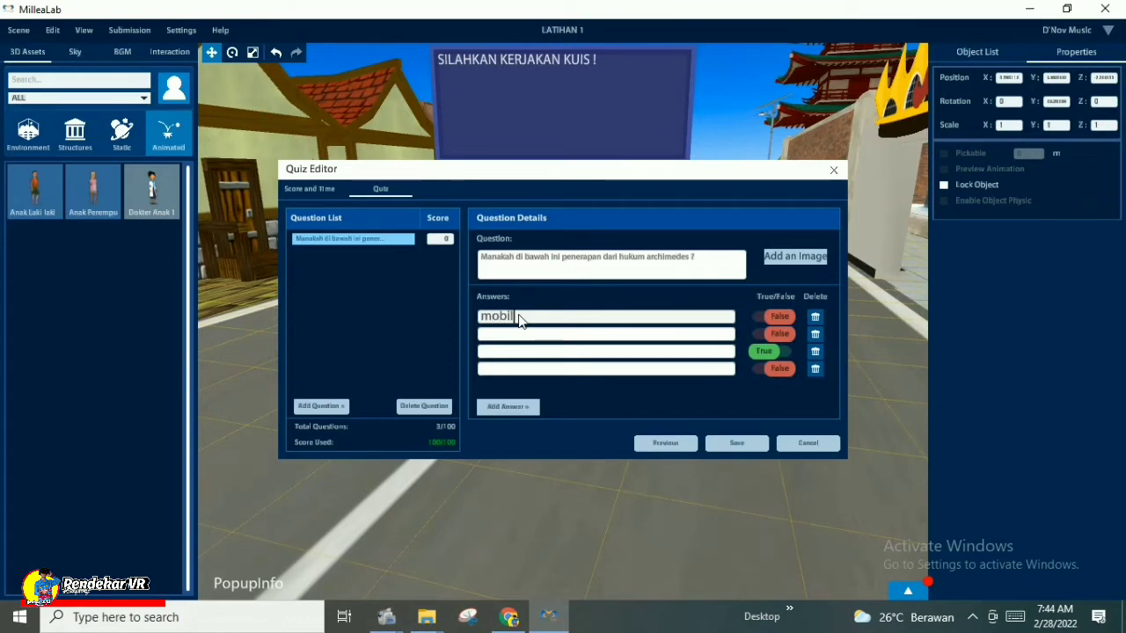
click(512, 335)
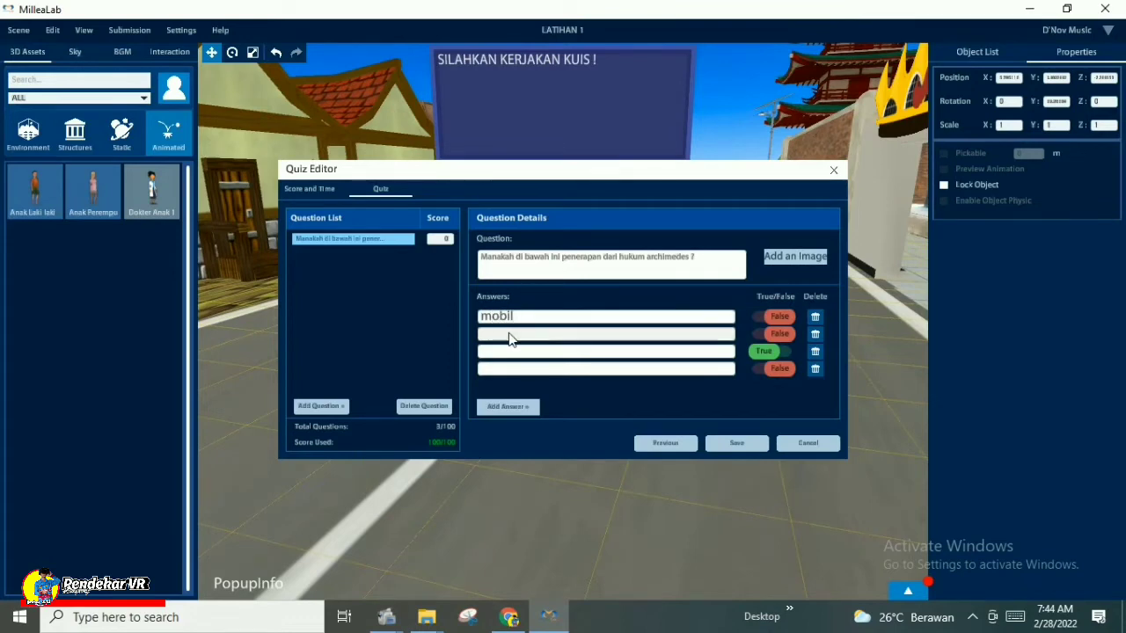
text(motor)
click(506, 354)
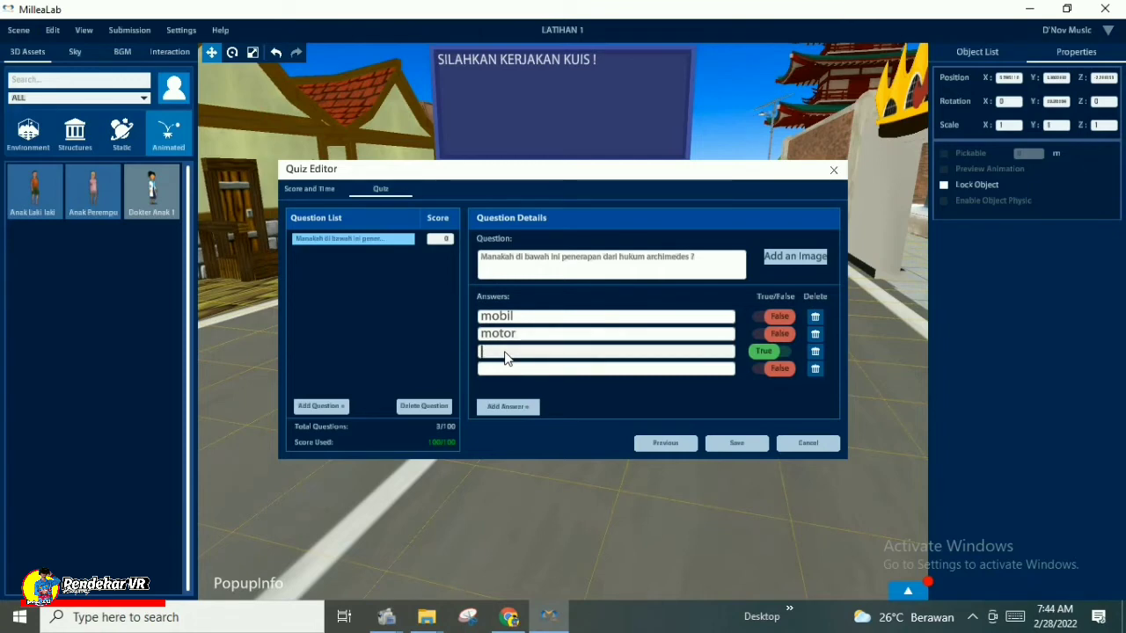
text(balon terbang)
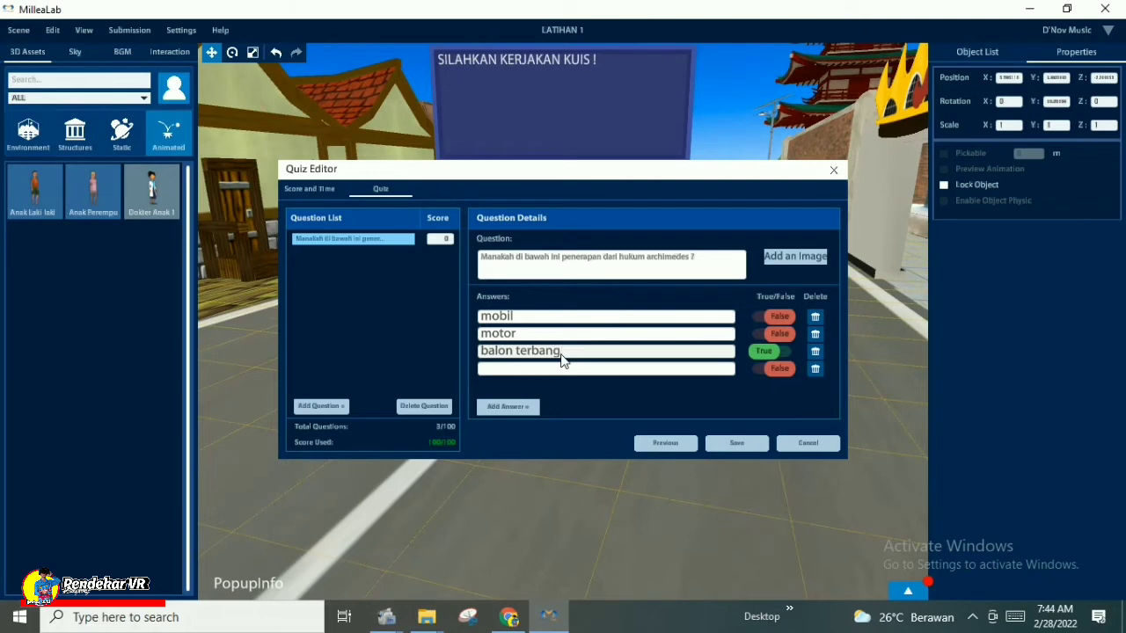
click(508, 369)
text(hand)
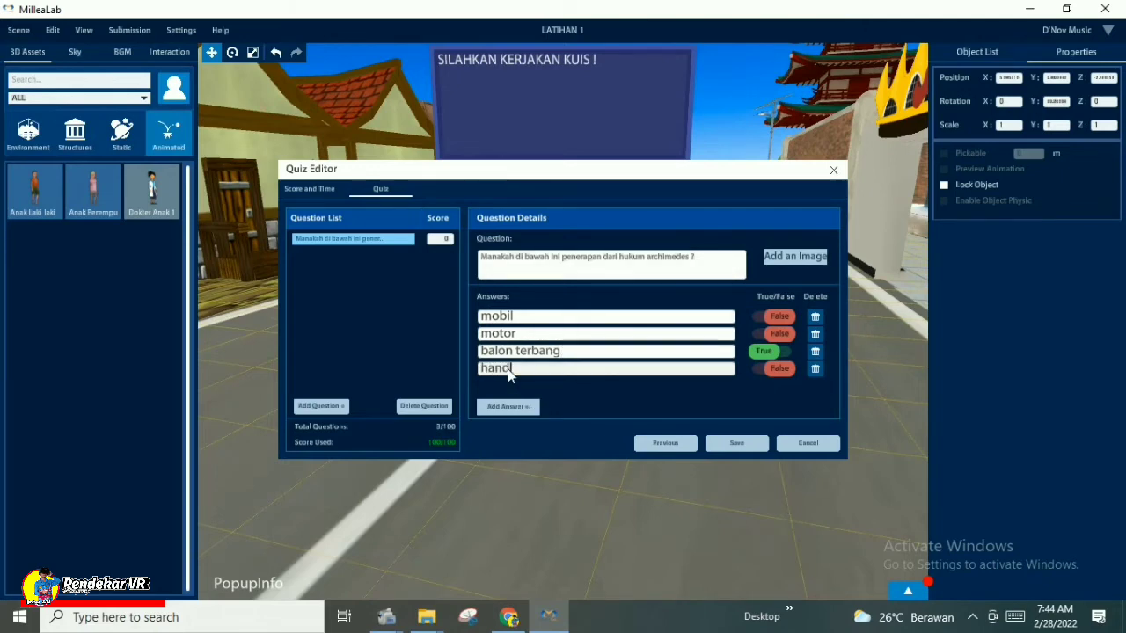
text(phone)
Add a fifth answer option, delete it again and save the quiz.
click(533, 408)
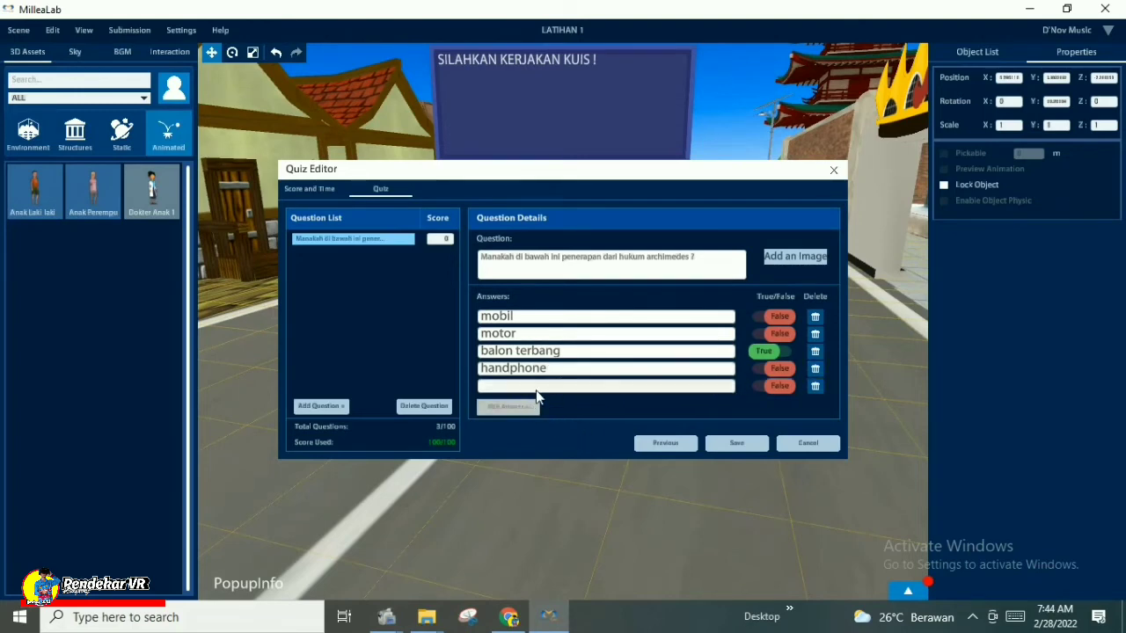
click(815, 387)
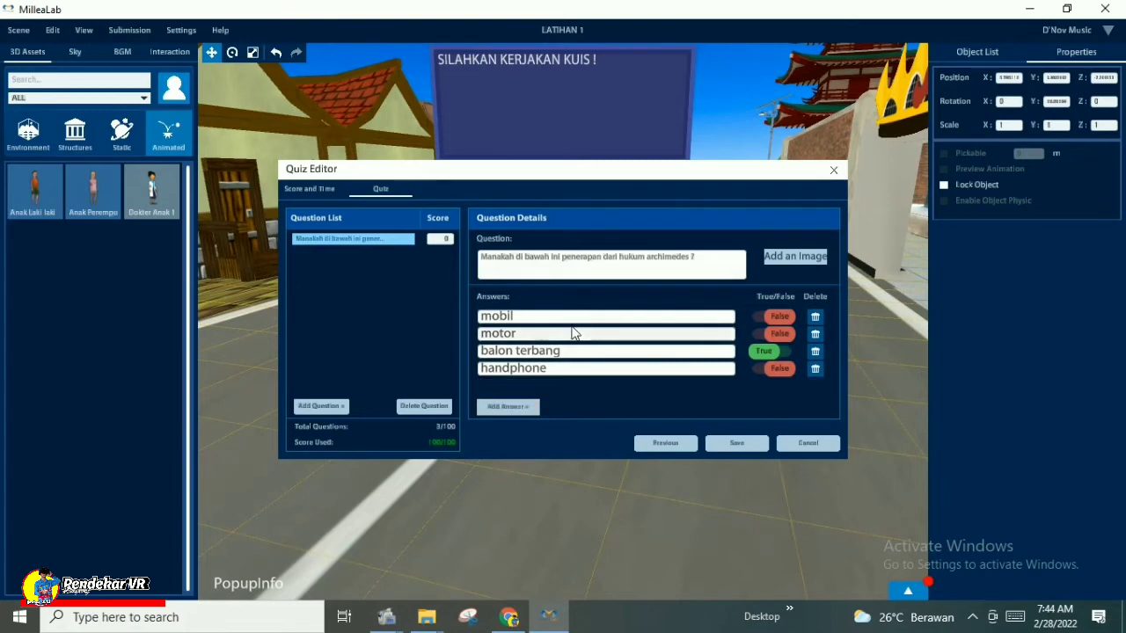
click(743, 445)
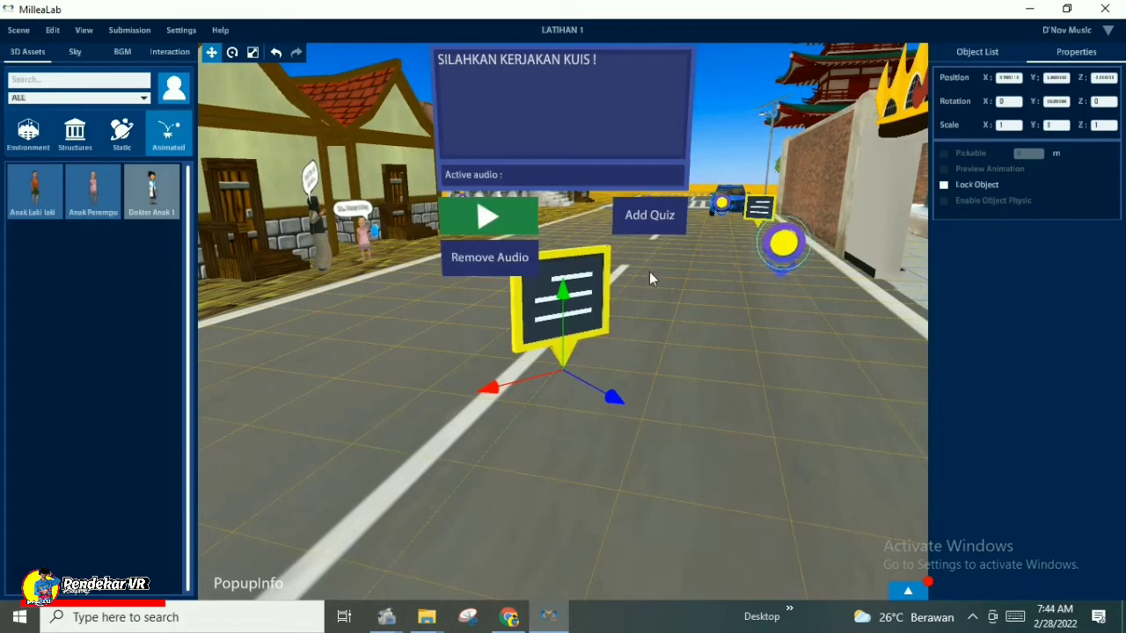
Reopen the sign's quiz at its question list and set the archimedes question's score to 100.
click(648, 216)
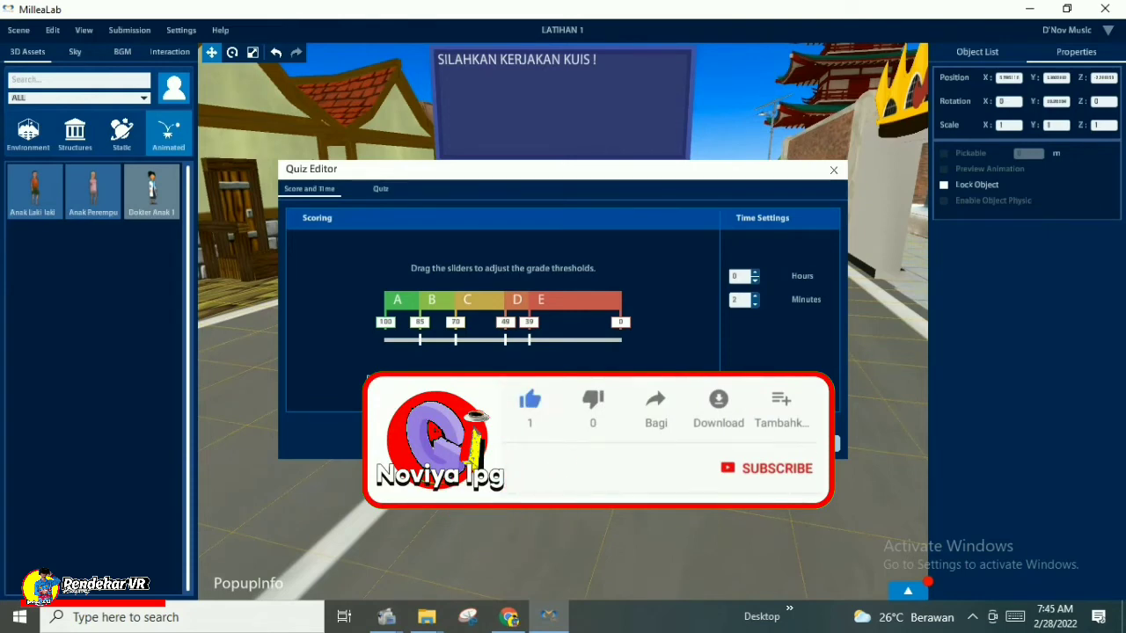
click(380, 189)
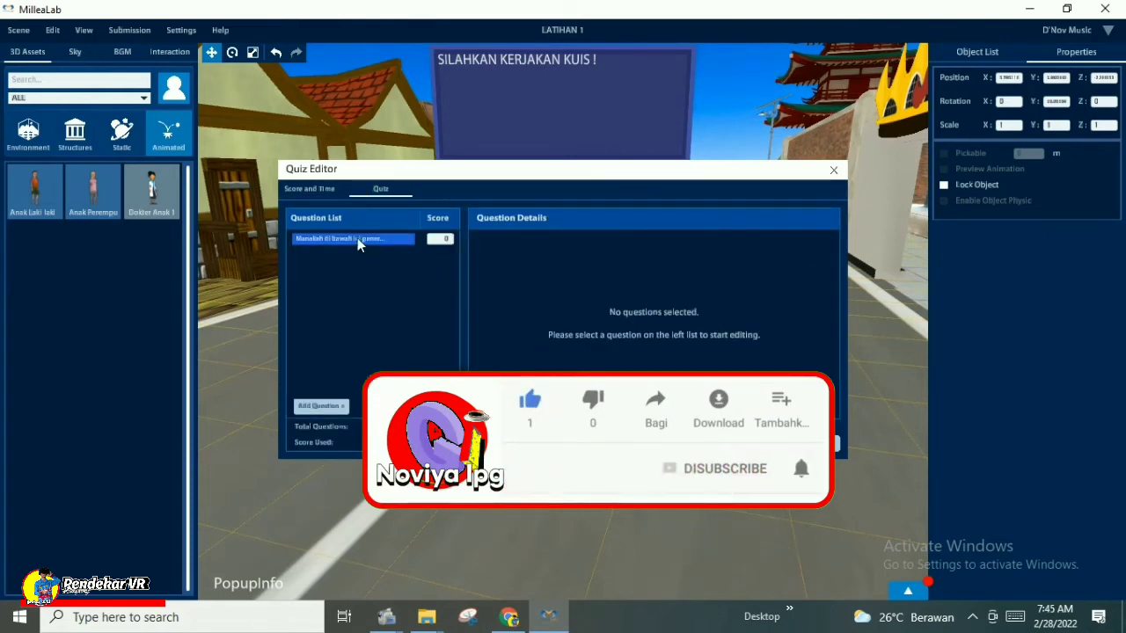
click(356, 239)
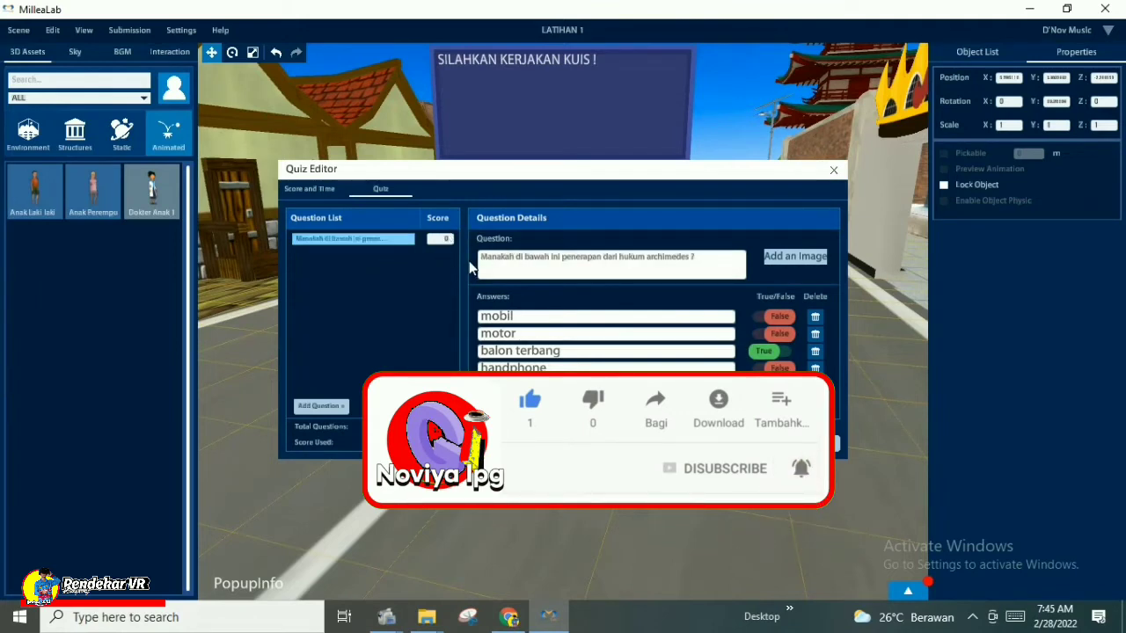
click(443, 240)
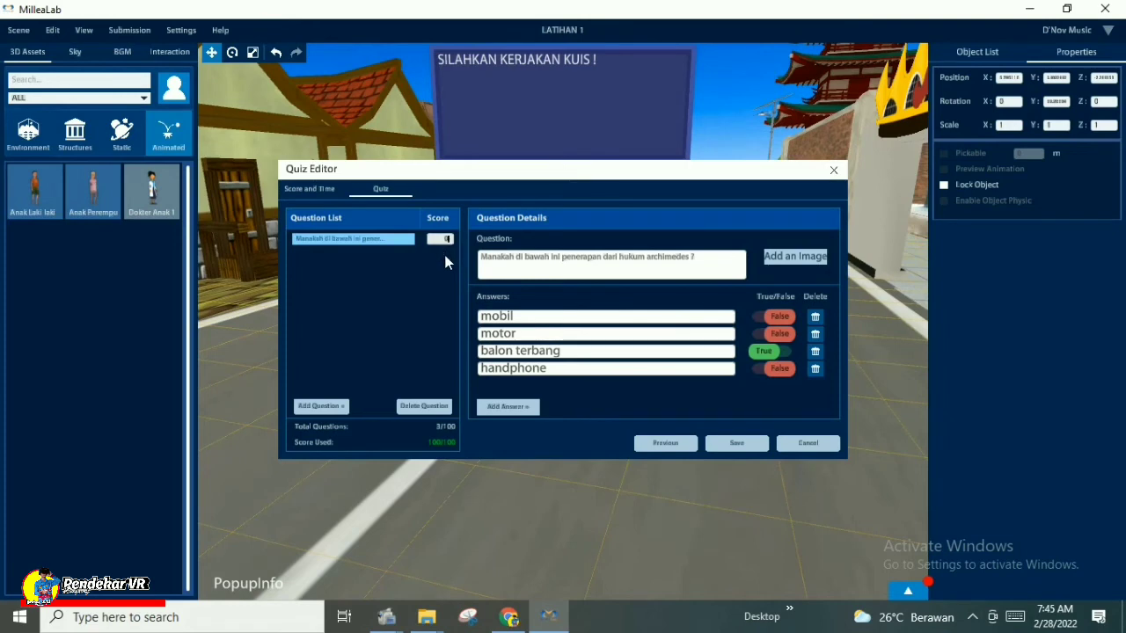
key(BackSpace)
Add another new question to the quiz, open its details and delete it again.
click(323, 406)
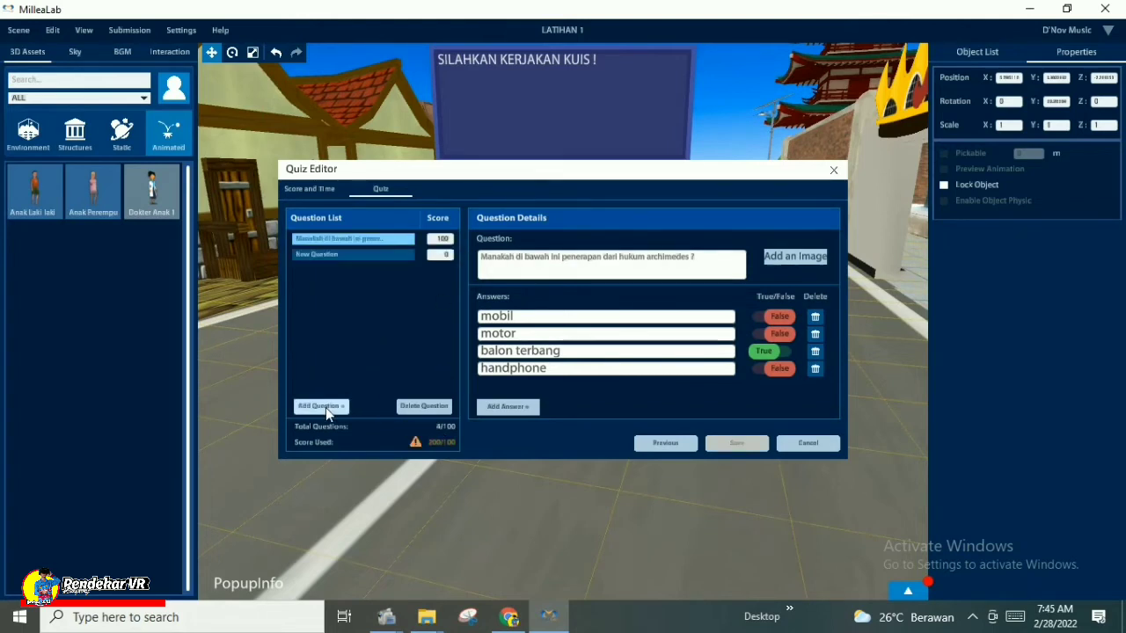
click(309, 253)
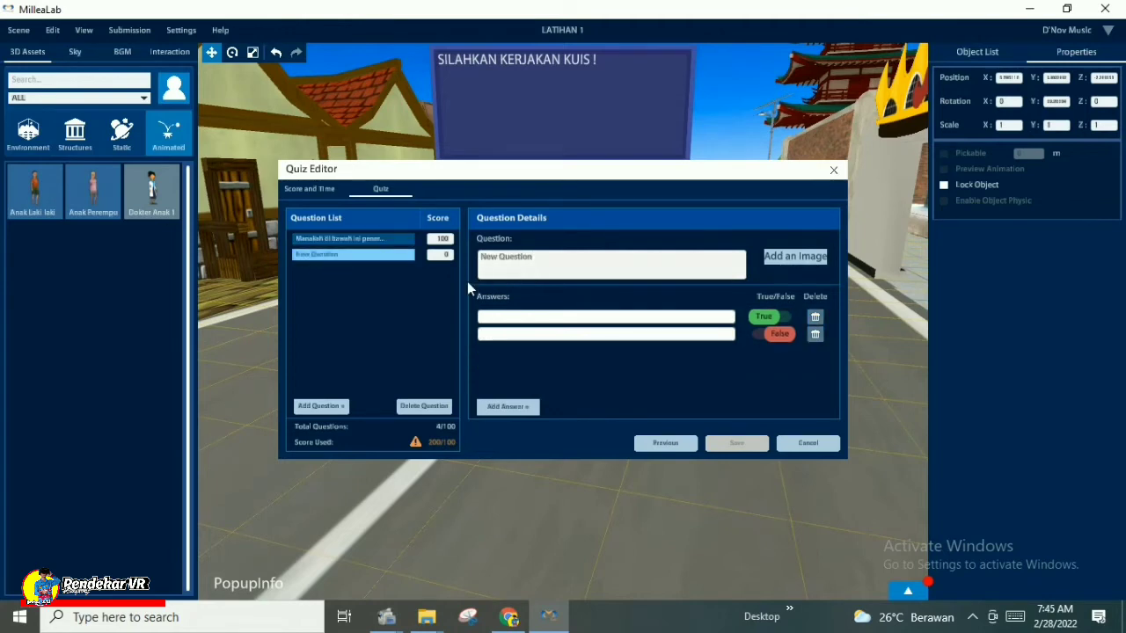
click(421, 405)
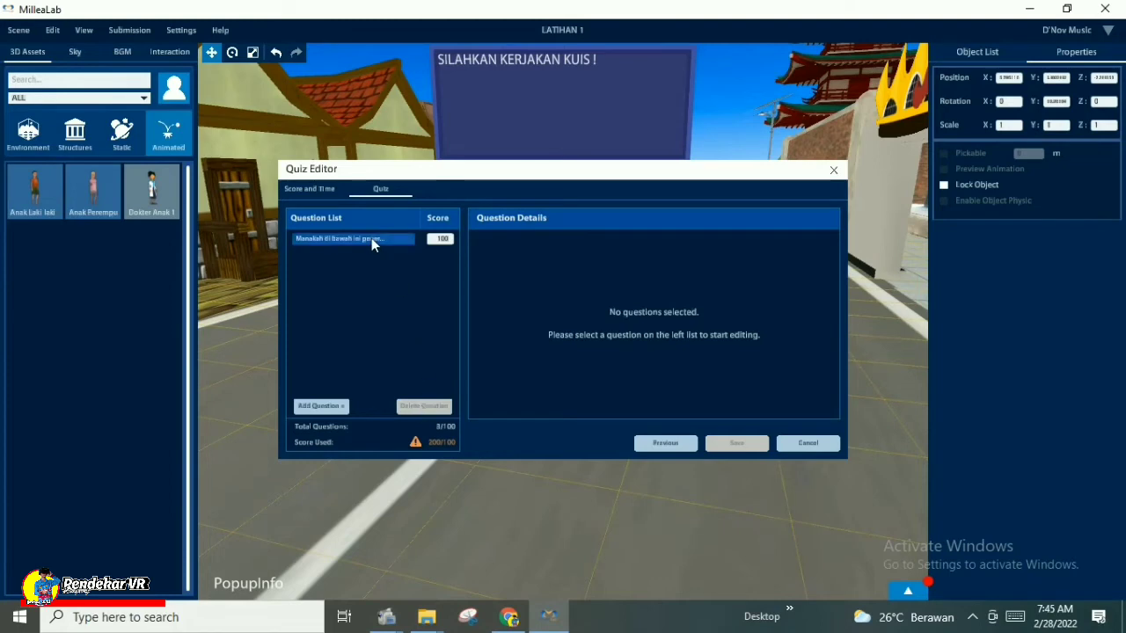
Select the archimedes question again and change its score to 50, then back to 100.
click(405, 239)
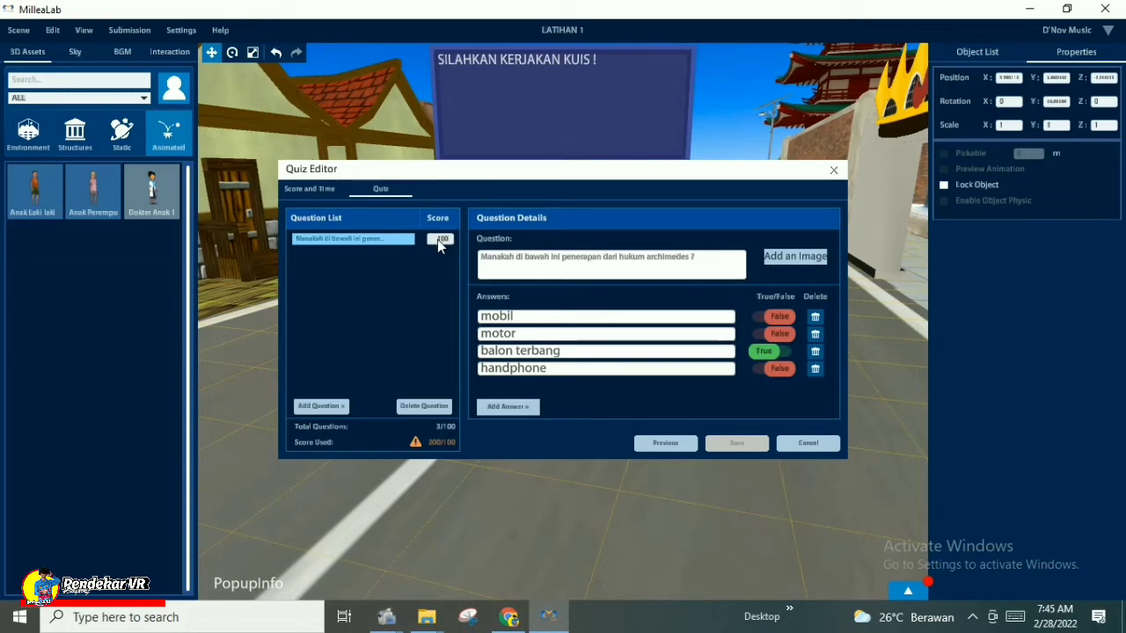
click(452, 241)
text(50)
key(BackSpace)
text(100)
double_click(437, 239)
Close the quiz editor without saving the score changes, reopen it briefly and cancel it.
click(807, 444)
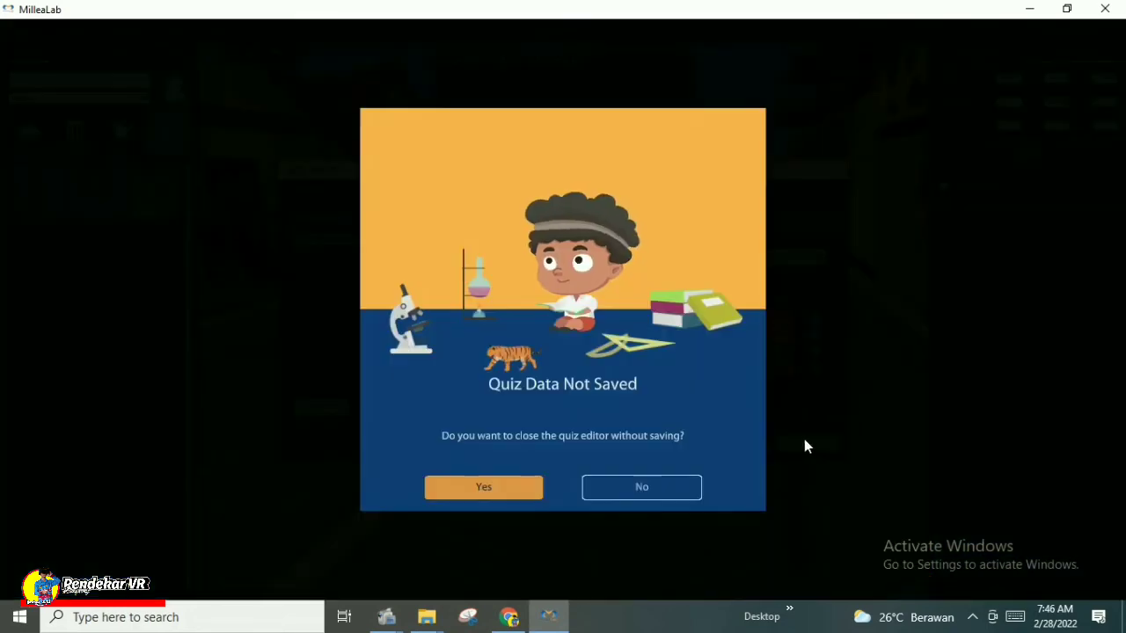
click(615, 494)
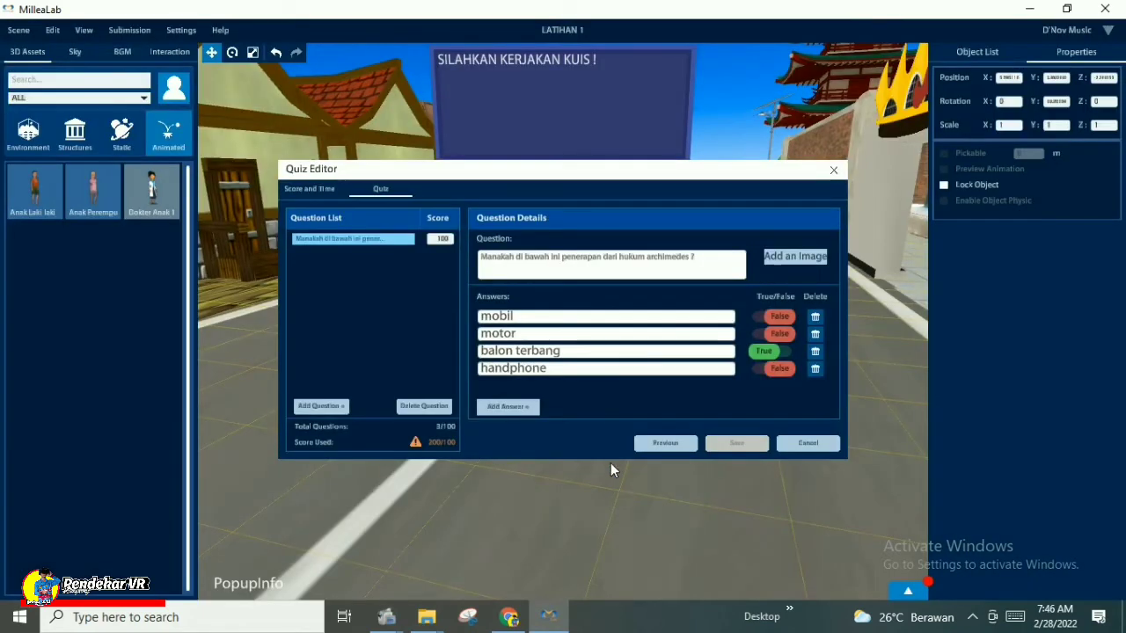
click(663, 445)
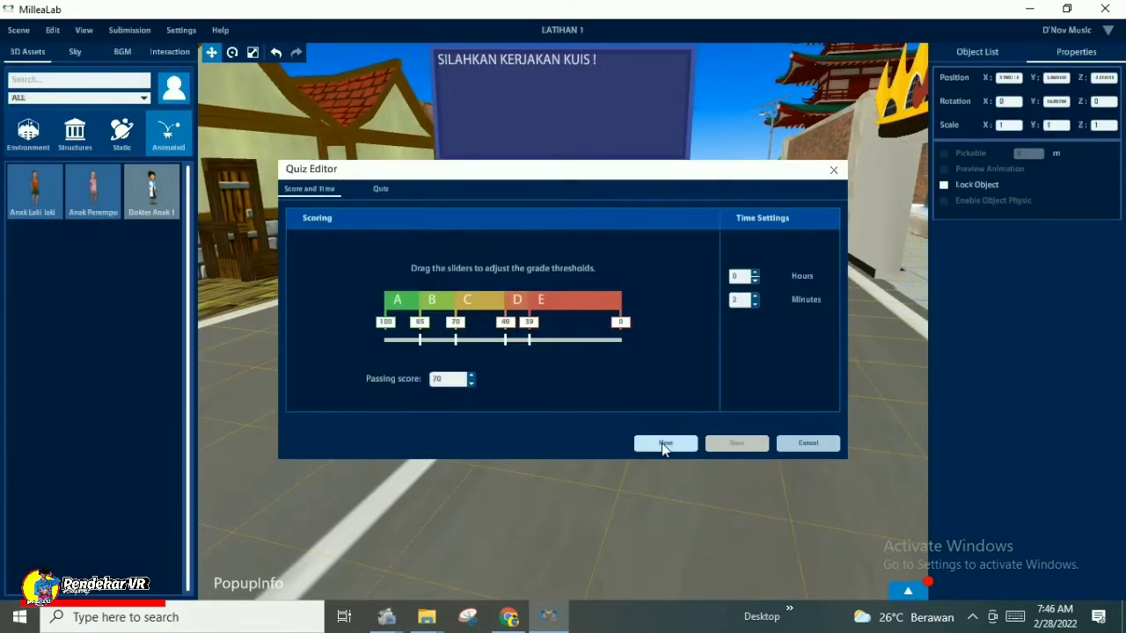
click(833, 172)
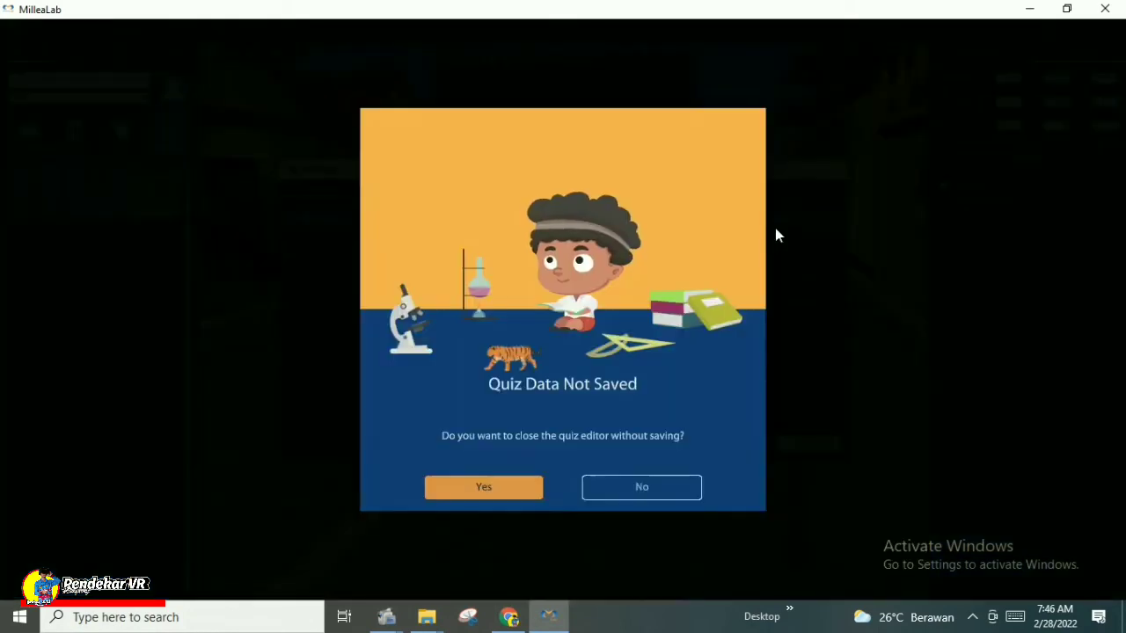
click(489, 489)
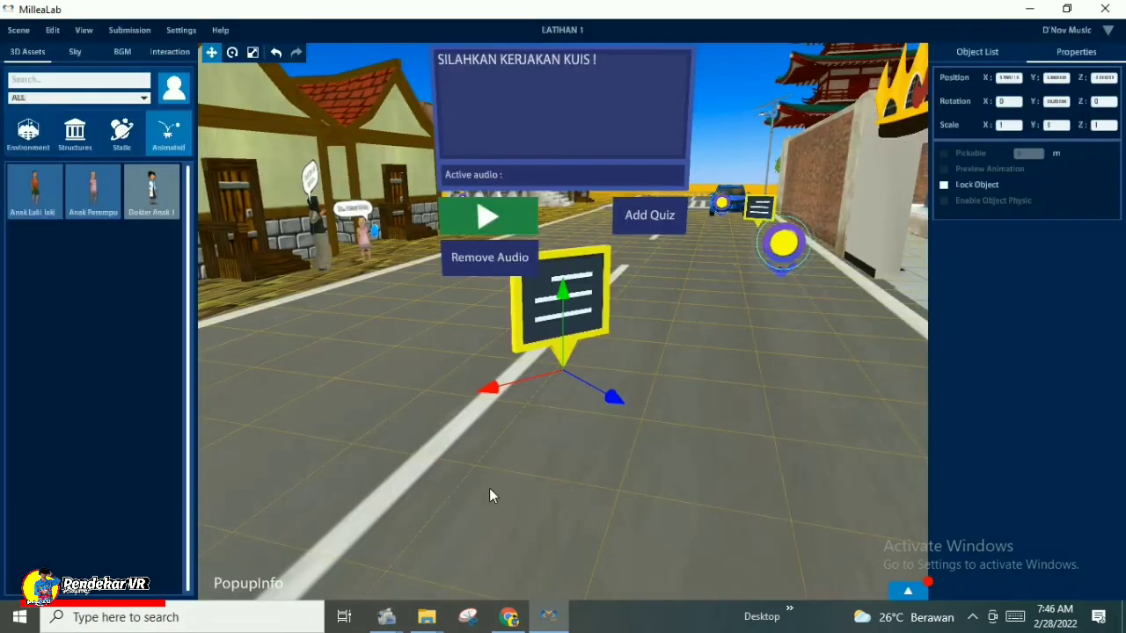
click(648, 215)
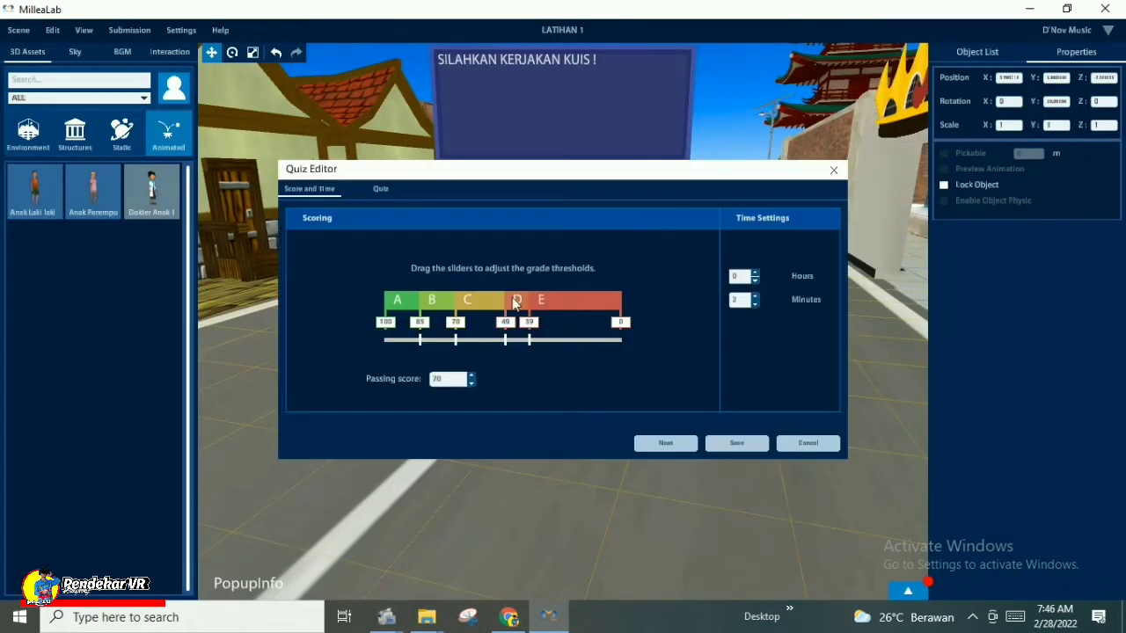
click(807, 444)
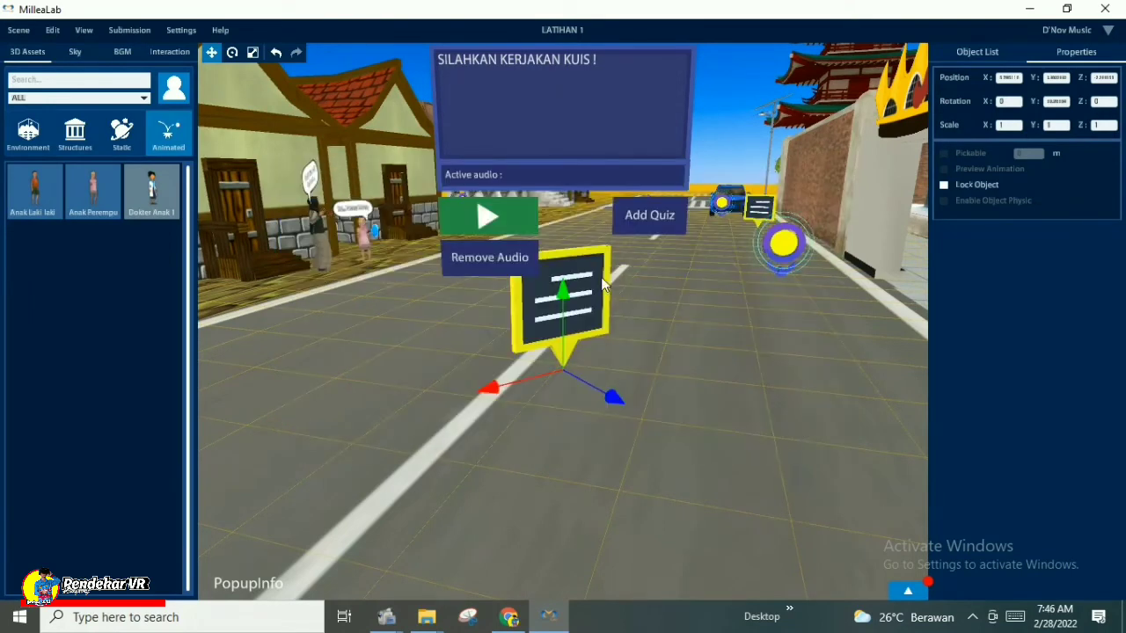
Select the popup info sign near the teacher in the Ruang Kelas Jepang classroom and view it up close.
scroll(614, 296, down, 5)
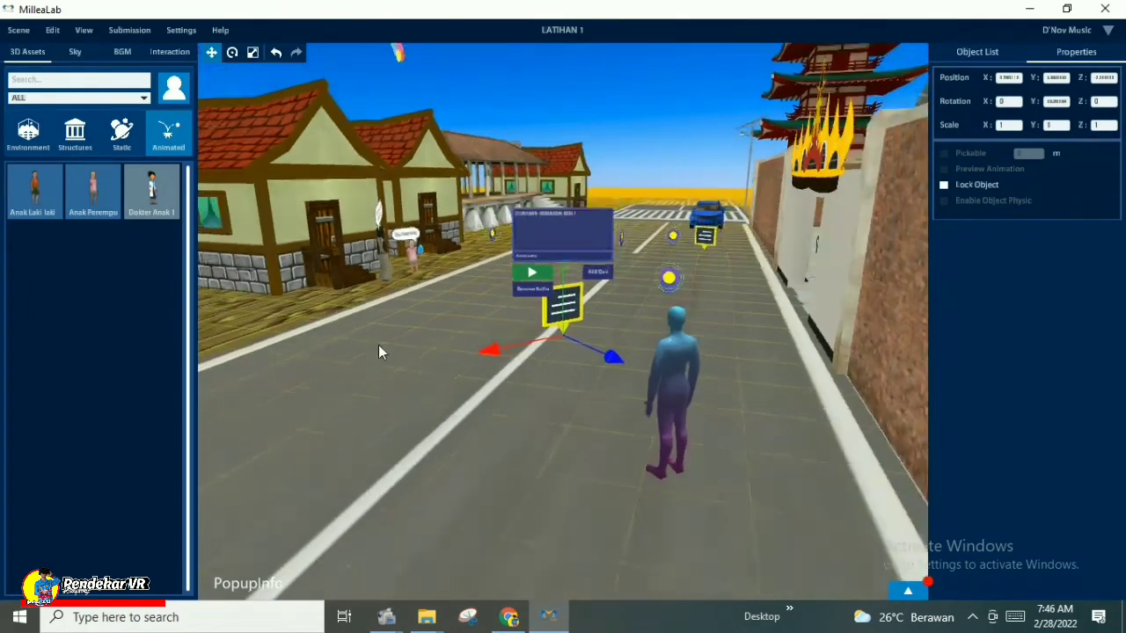
right_drag(443, 374, 846, 450)
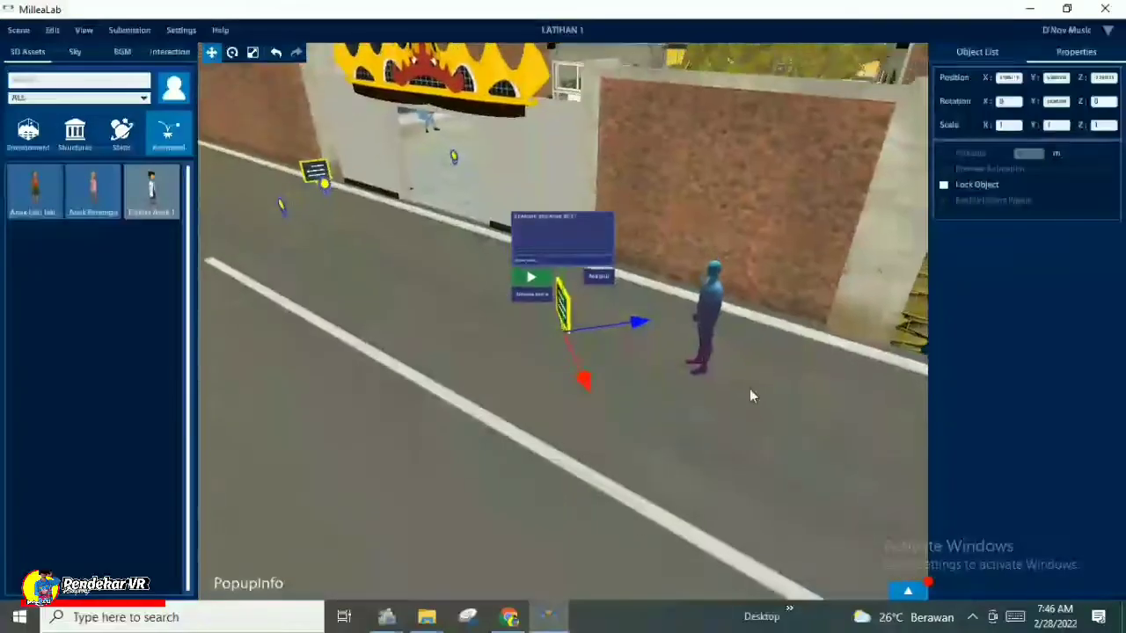
click(437, 145)
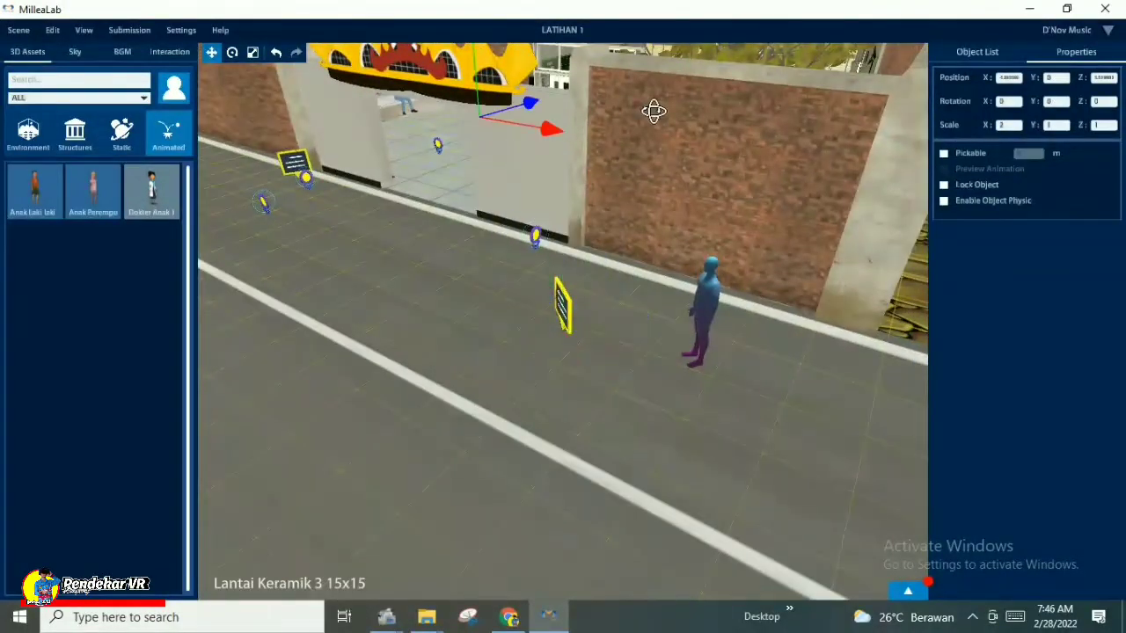
right_drag(653, 111, 828, 593)
click(759, 314)
scroll(530, 375, up, 5)
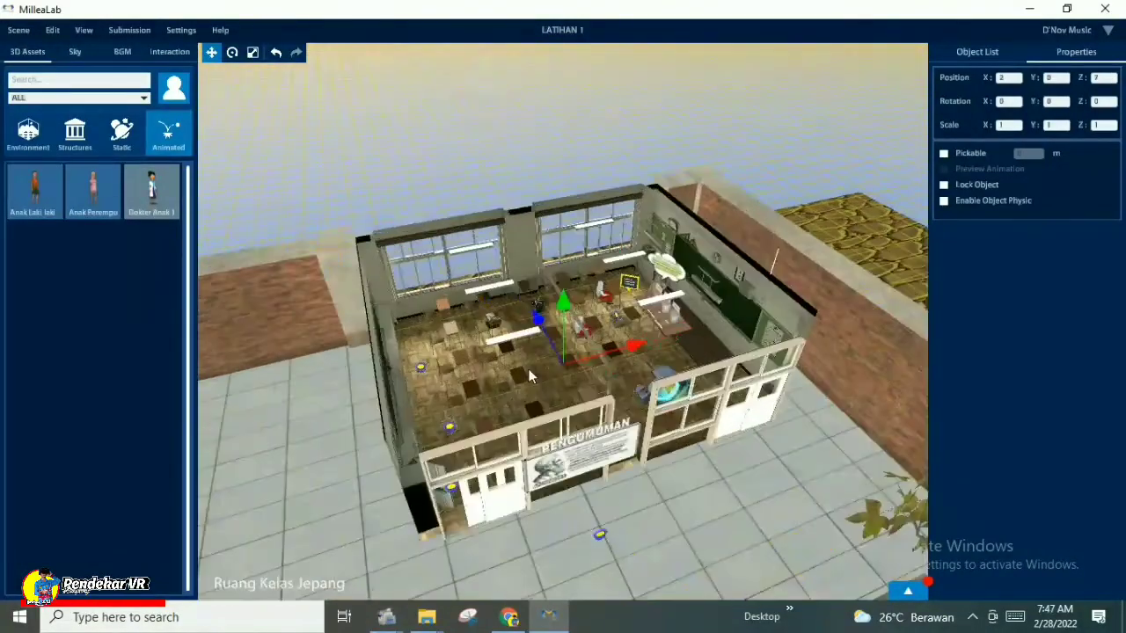
scroll(623, 366, up, 5)
click(721, 243)
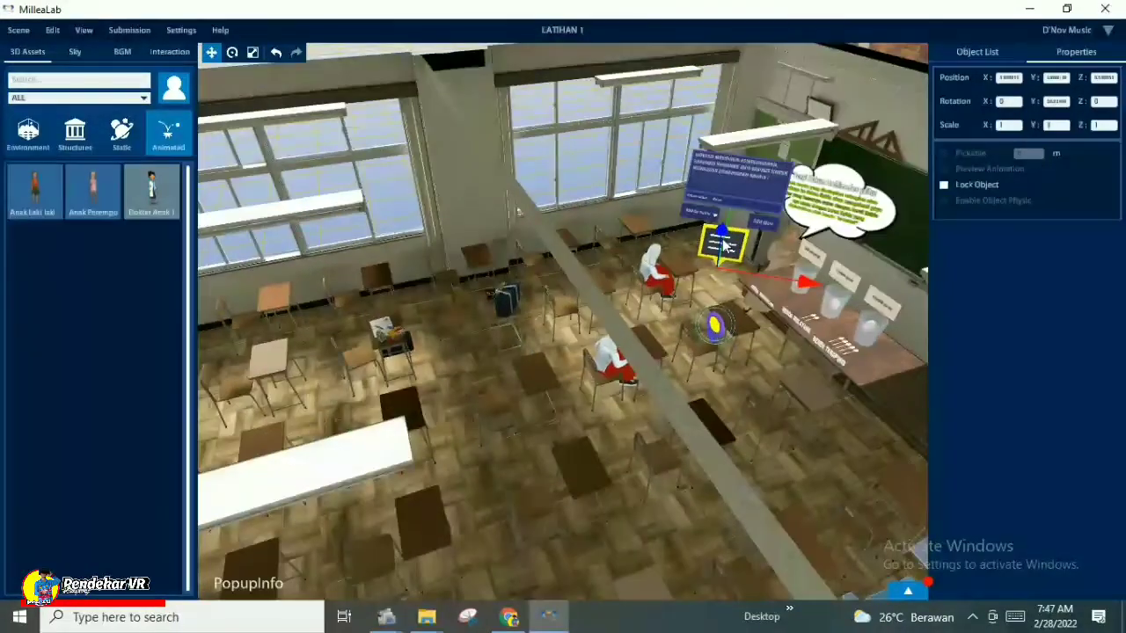
right_drag(705, 338, 590, 329)
scroll(589, 329, up, 6)
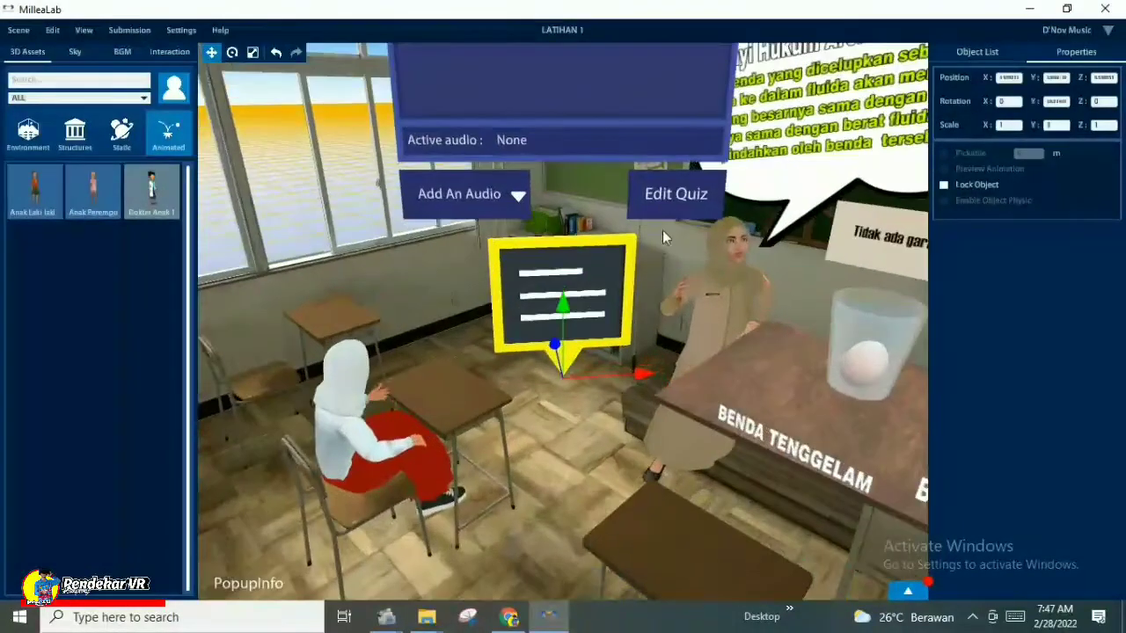
Open the classroom sign's quiz at its question list and set the second question's score to 10.
click(676, 198)
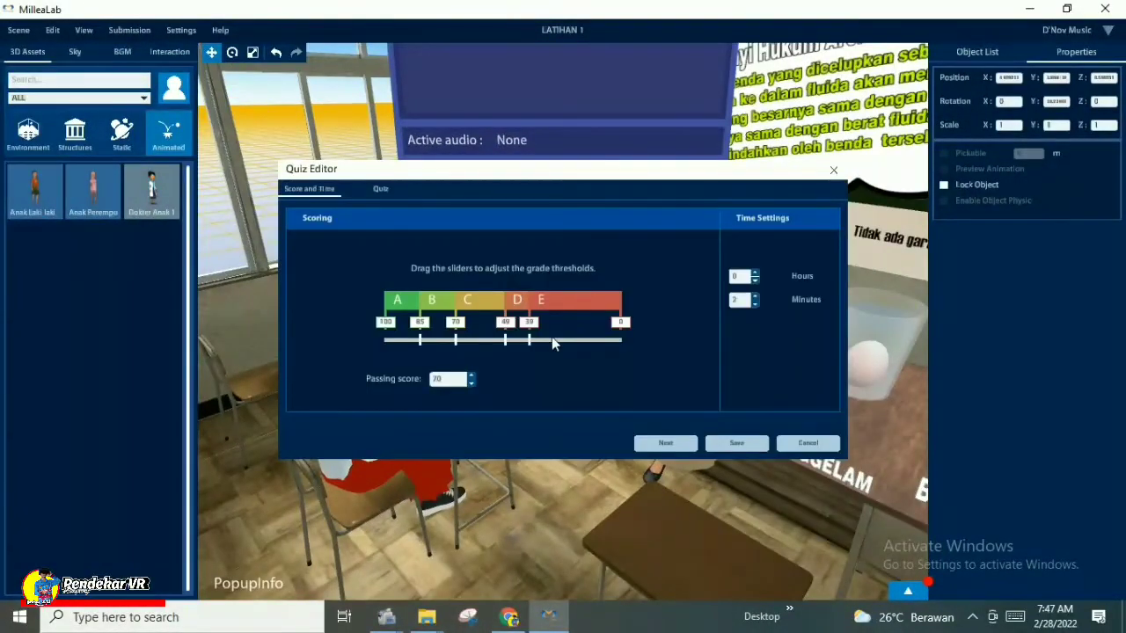
click(666, 444)
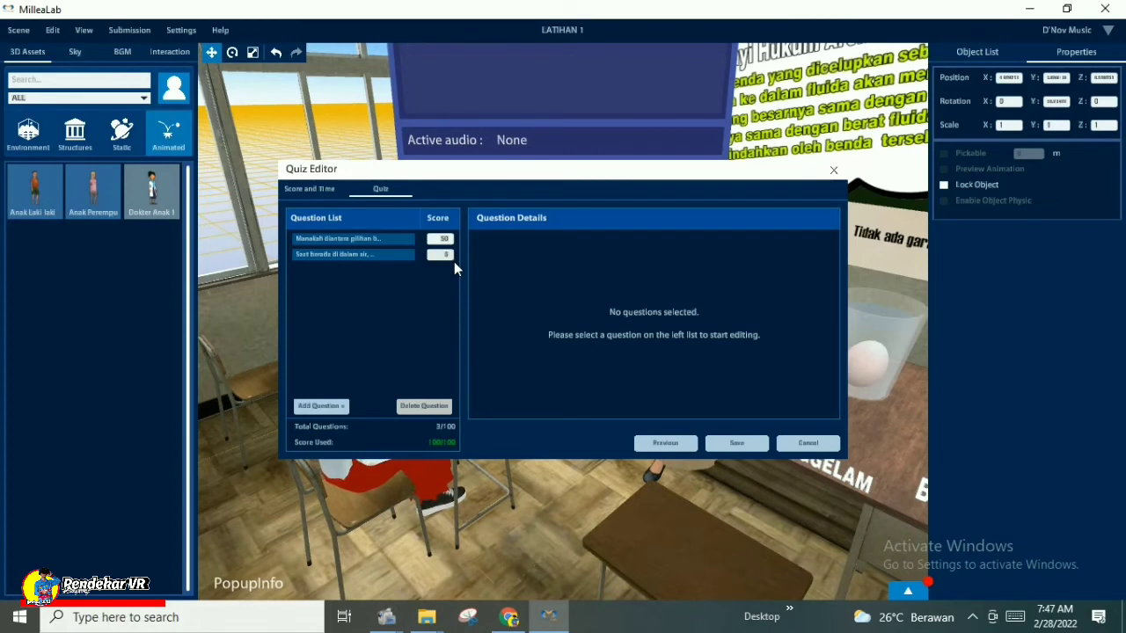
text(10)
click(421, 281)
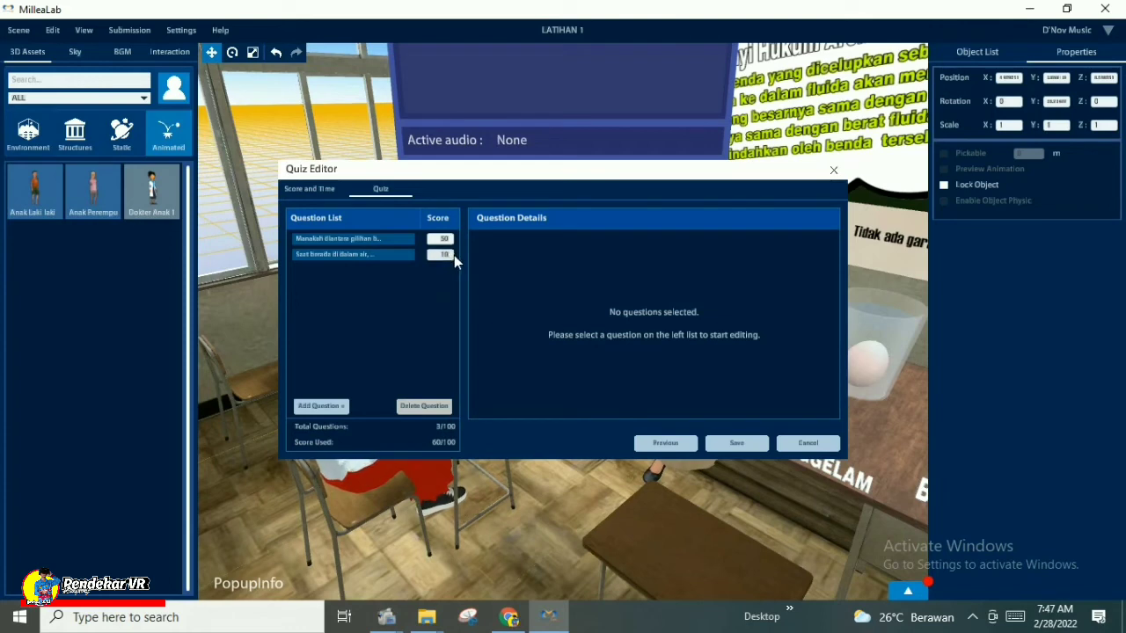
Replace the second question's score with a new value and save the classroom quiz.
key(BackSpace)
key(BackSpace)
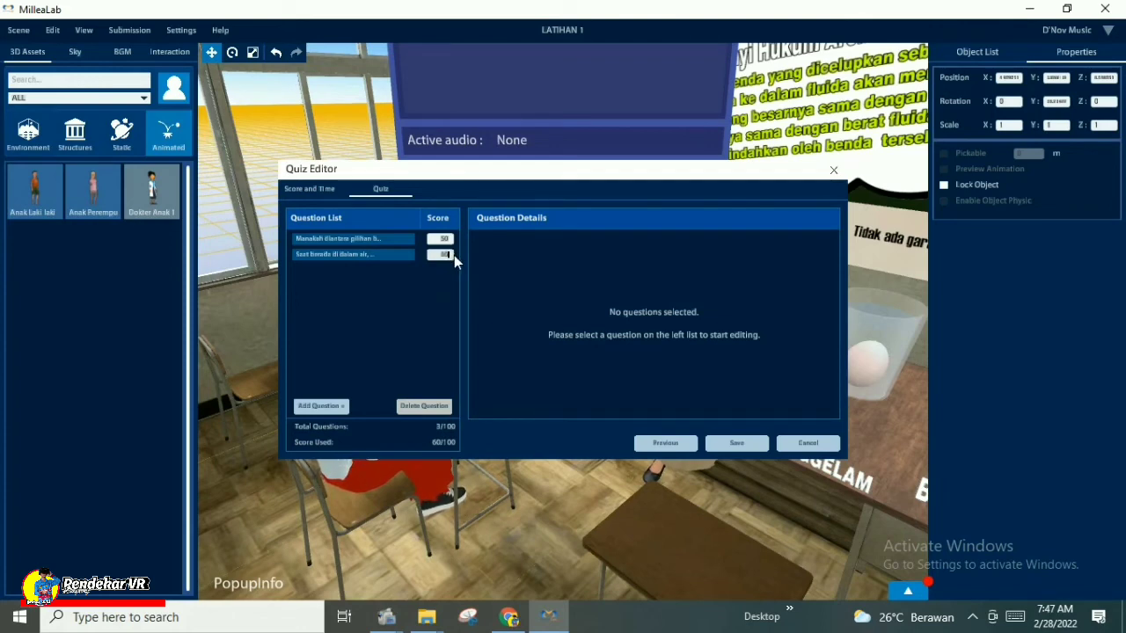
click(518, 390)
click(736, 444)
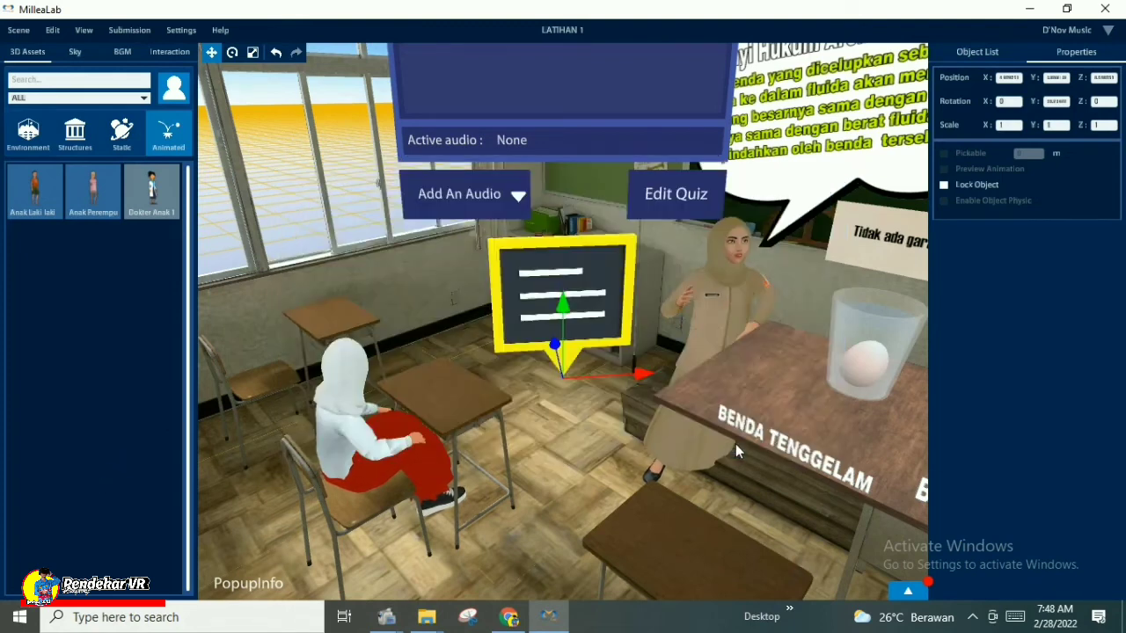
Select the popup info sign beside the player on the street and view it up close.
scroll(582, 332, up, 3)
scroll(583, 333, down, 5)
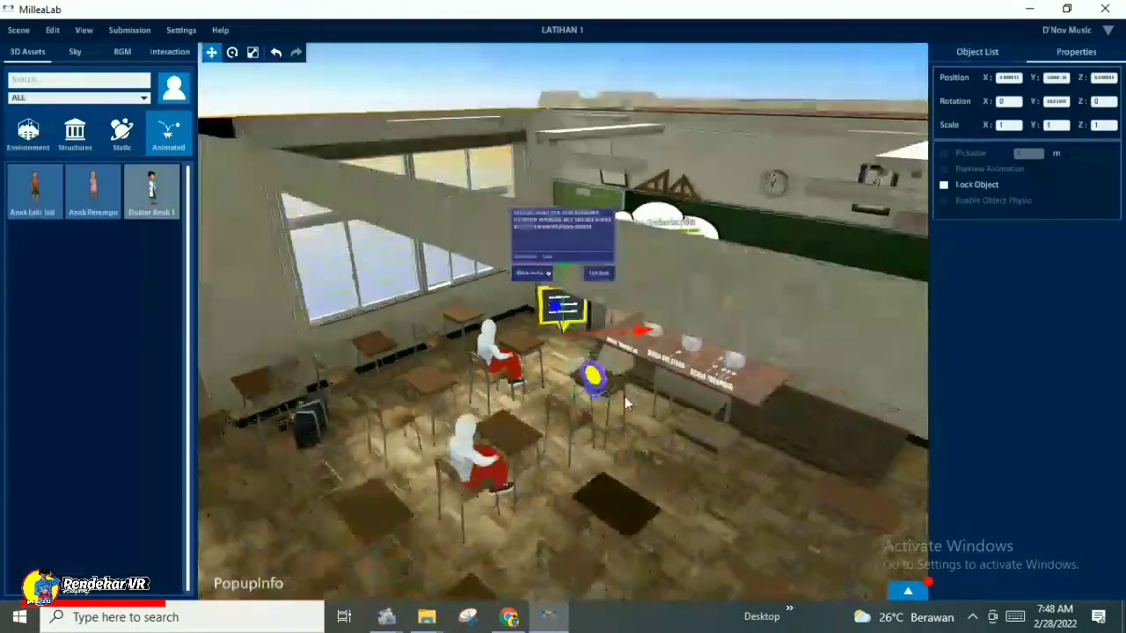
right_drag(583, 437, 264, 203)
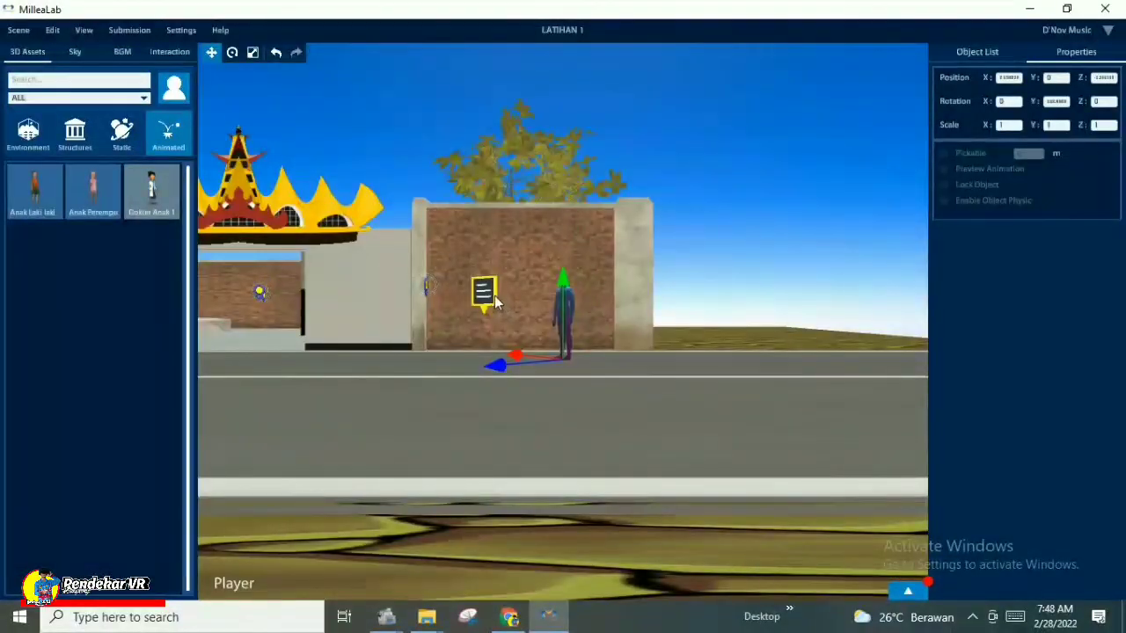
click(495, 301)
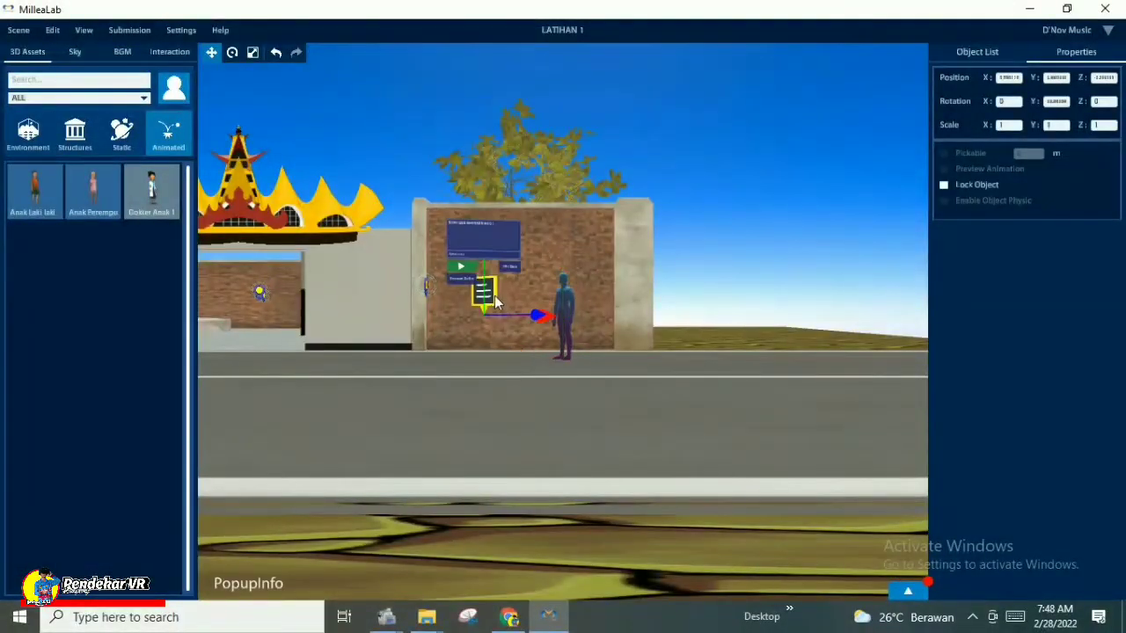
right_drag(658, 372, 519, 360)
scroll(573, 327, up, 4)
scroll(587, 308, up, 2)
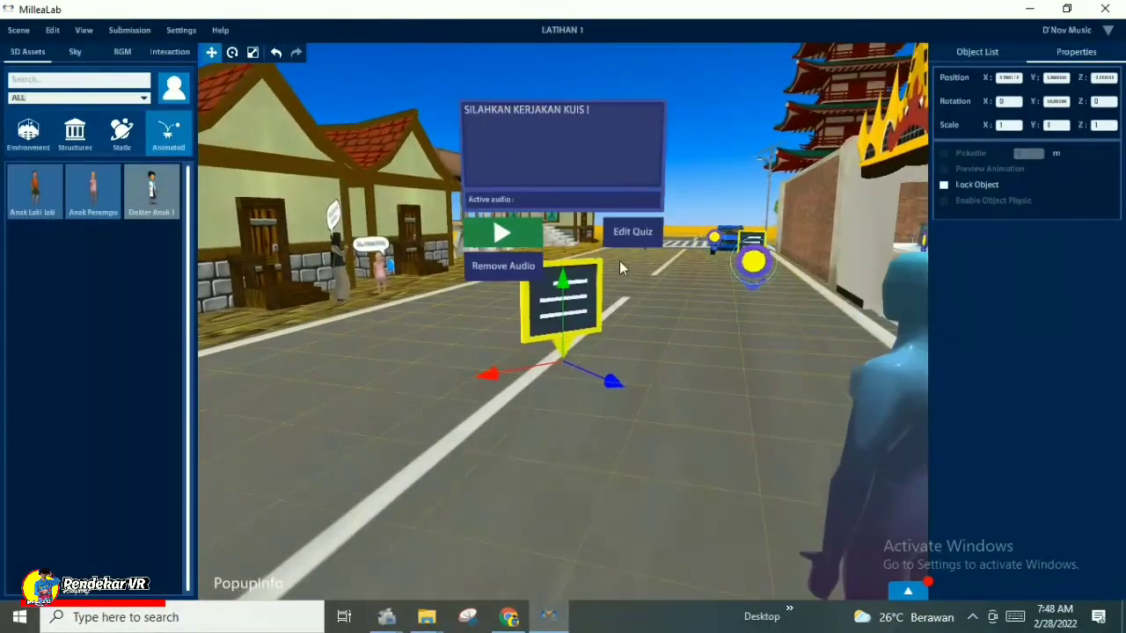
Save the street sign's quiz and reopen it to examine the Archimedes question's answers and score.
click(632, 230)
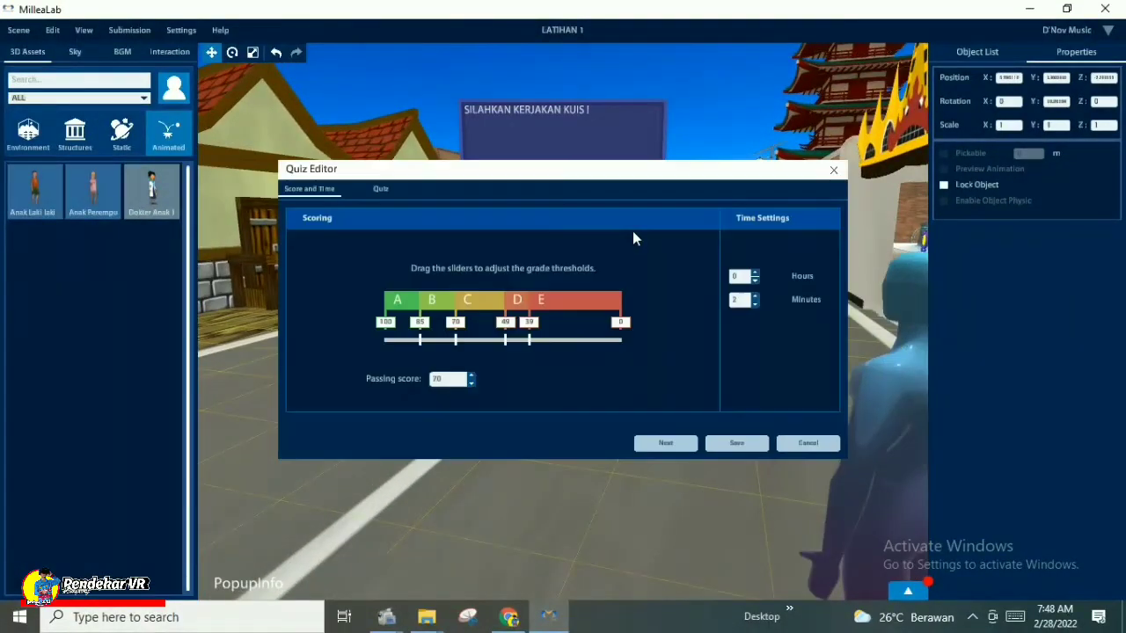
click(739, 443)
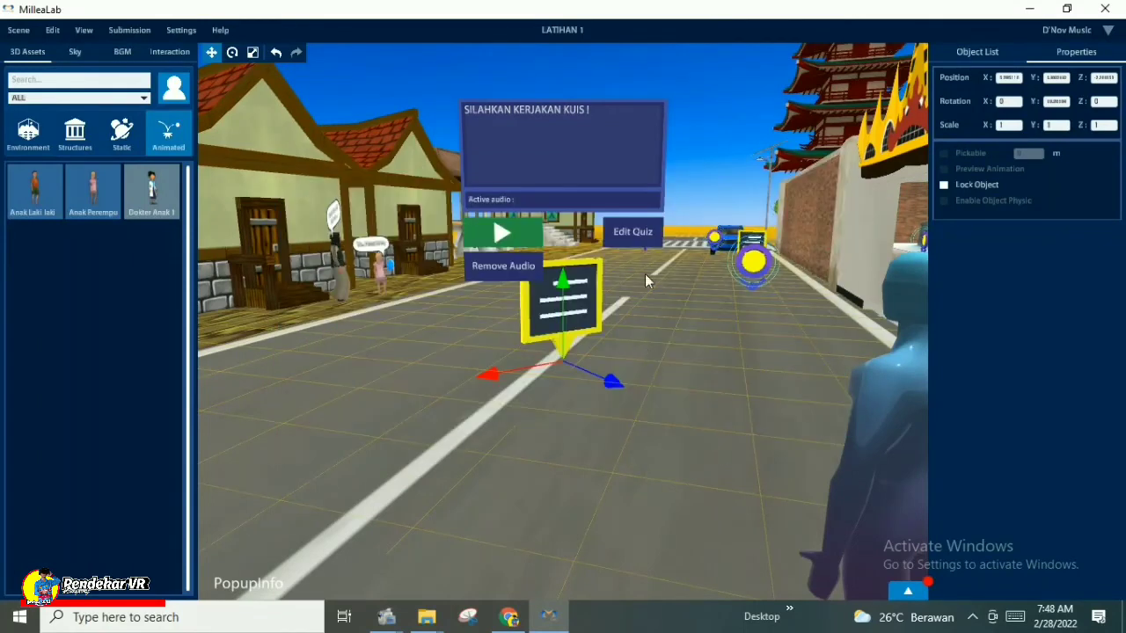
click(633, 232)
click(666, 445)
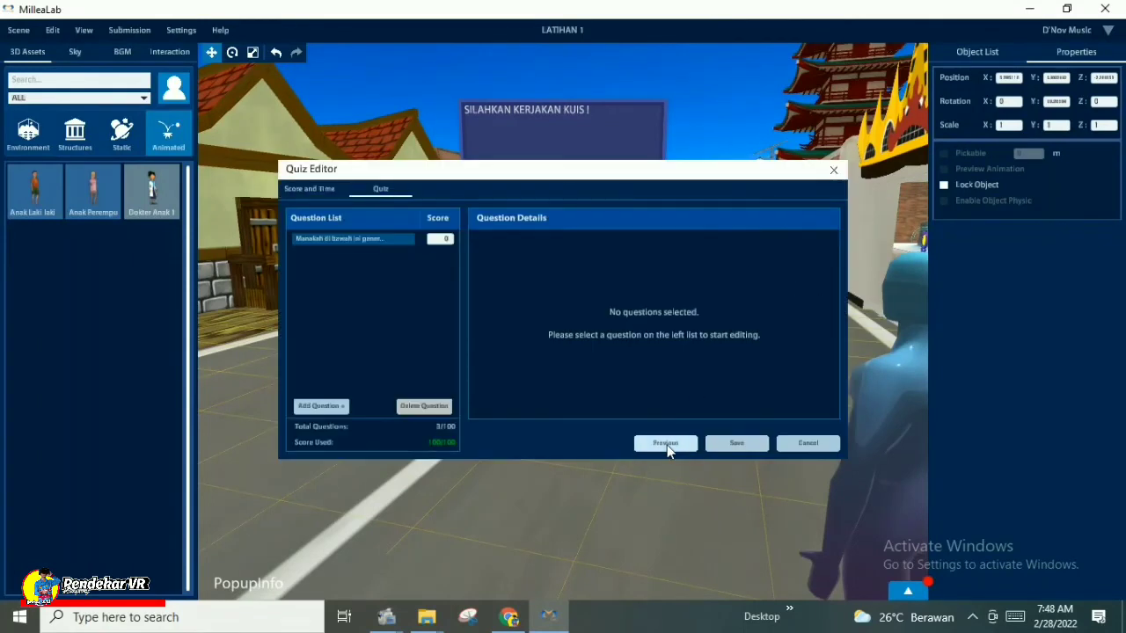
click(352, 238)
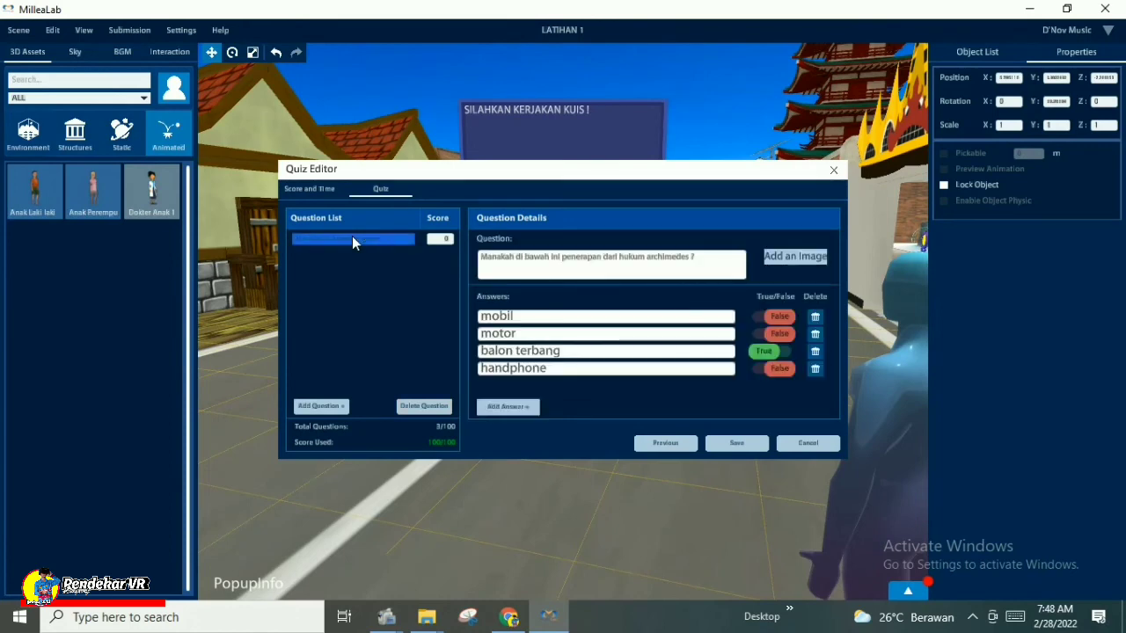
click(445, 240)
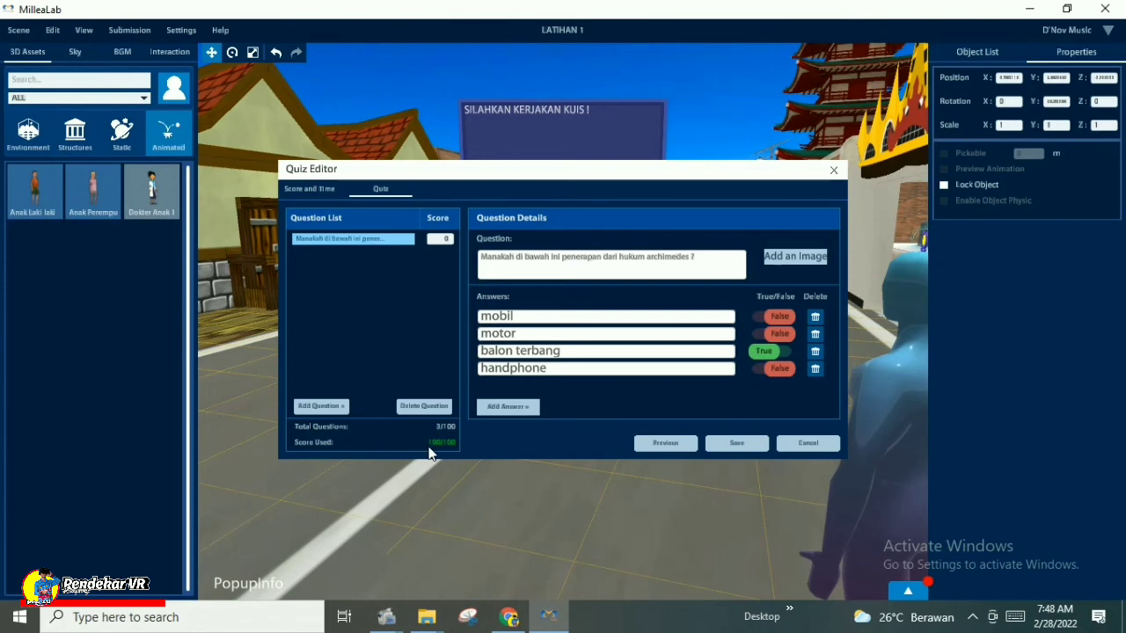
click(446, 240)
Try deleting the Archimedes question from the street sign's quiz and close the quiz editor without saving.
click(420, 406)
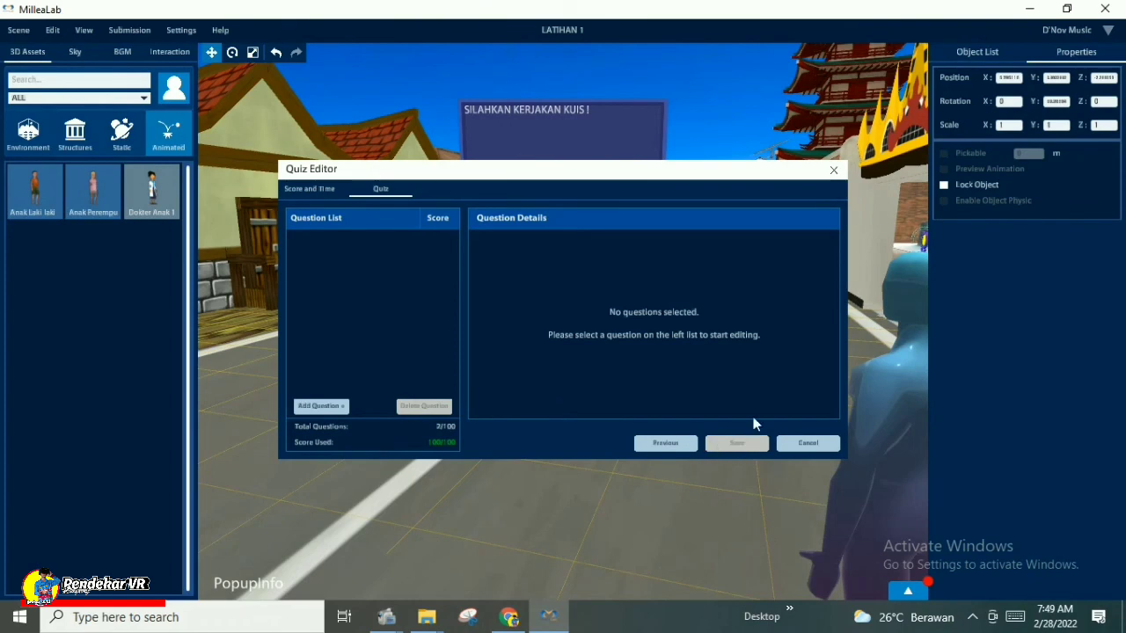
click(833, 170)
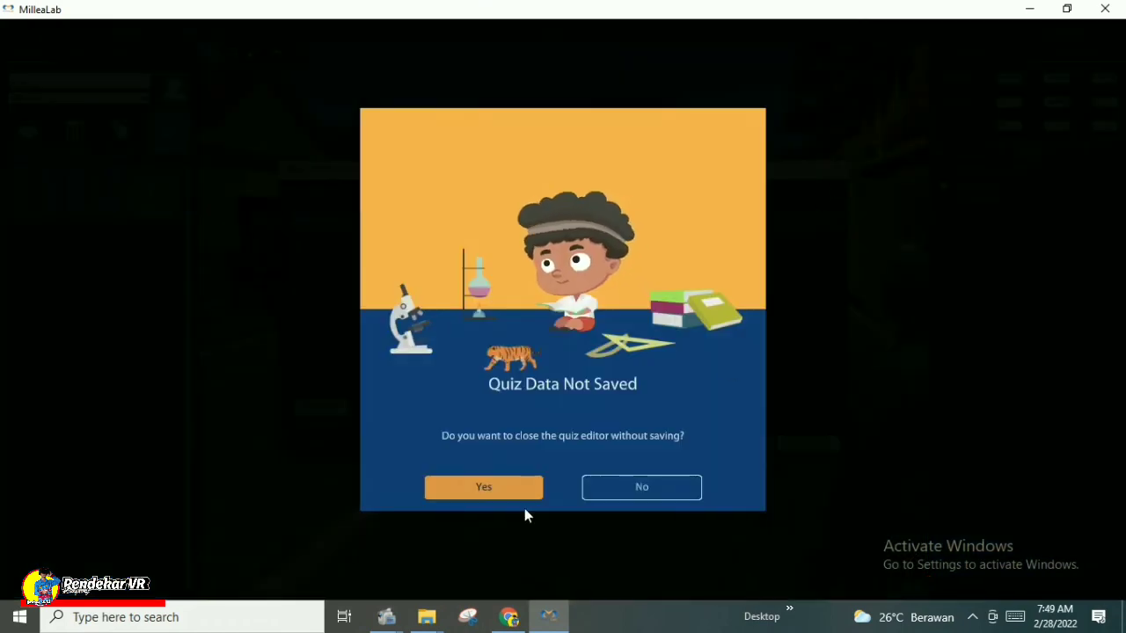
click(484, 488)
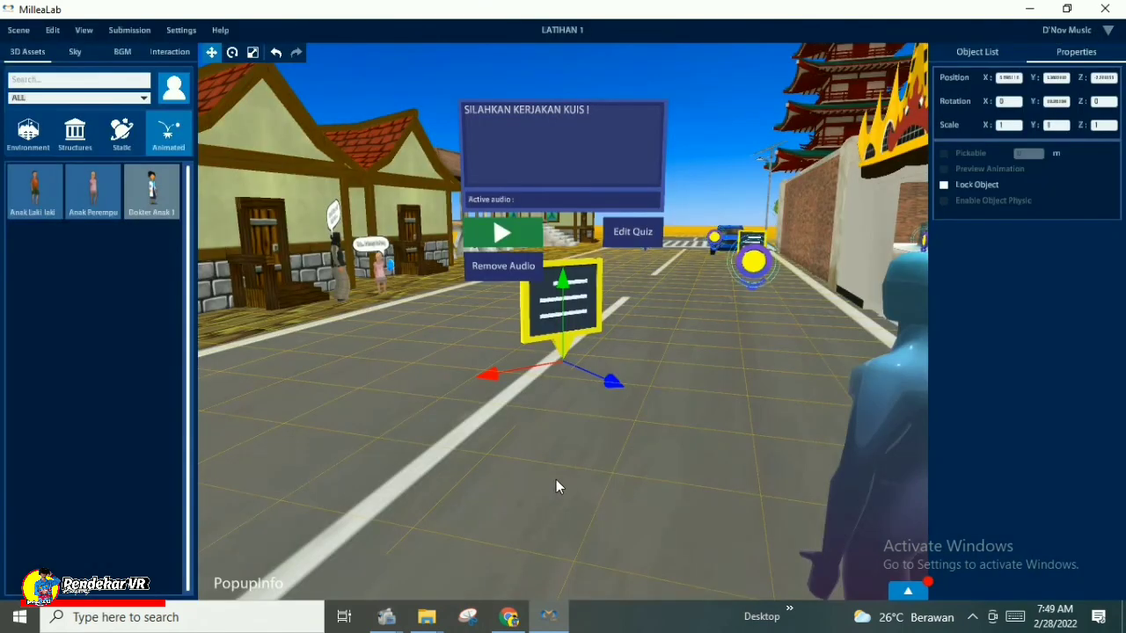
Reopen the street sign's quiz, try deleting its listed question once more and discard the change.
click(634, 232)
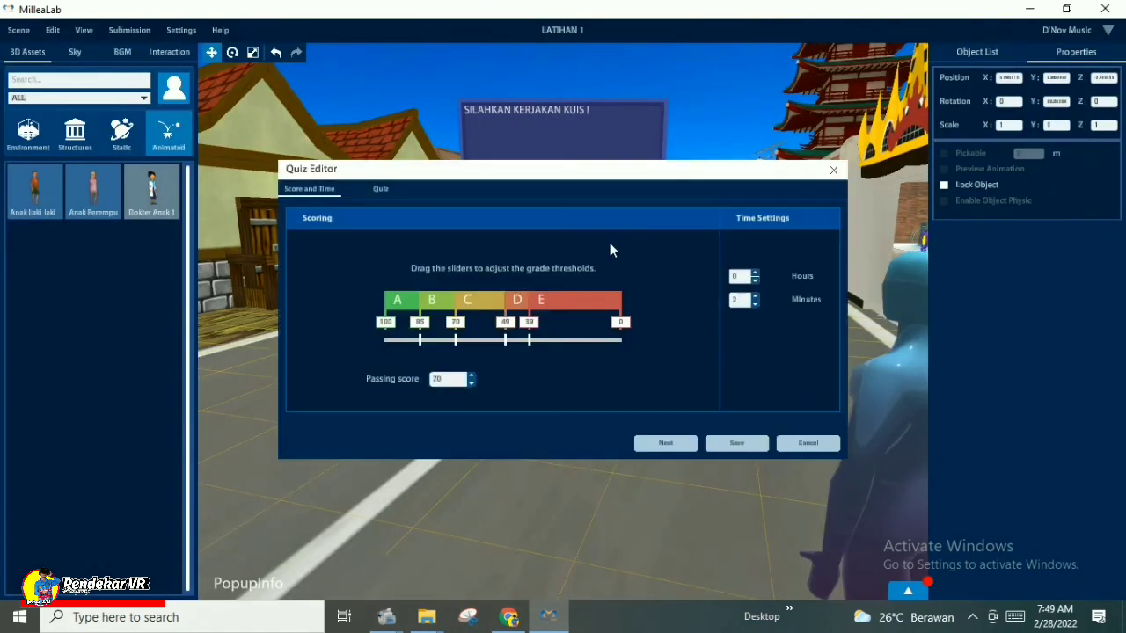
click(666, 443)
click(378, 238)
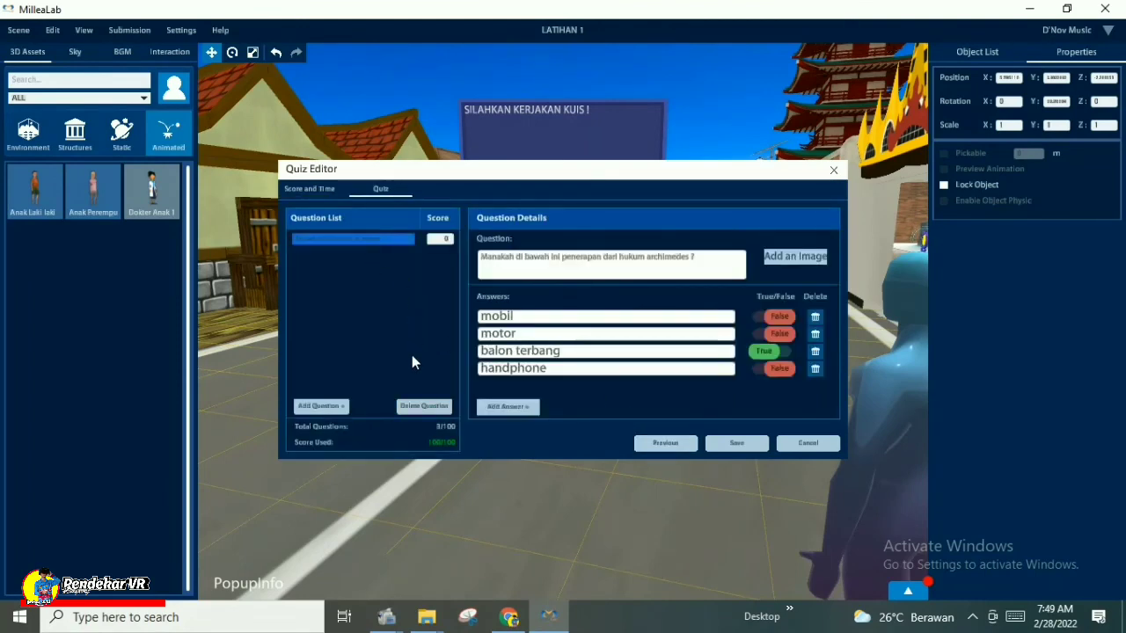
click(421, 406)
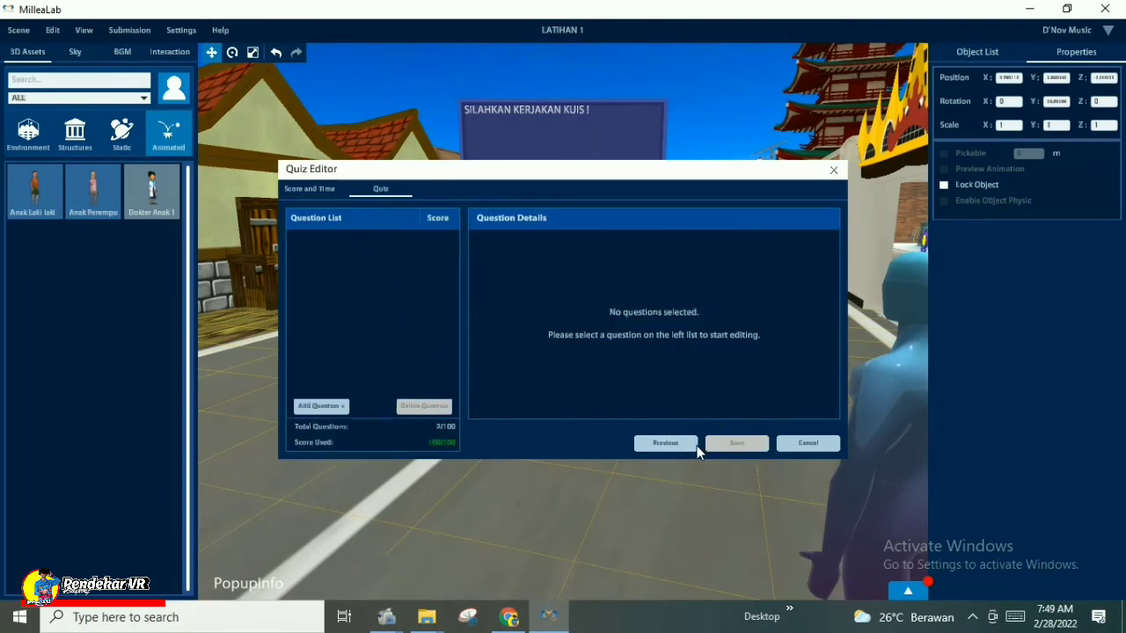
click(832, 173)
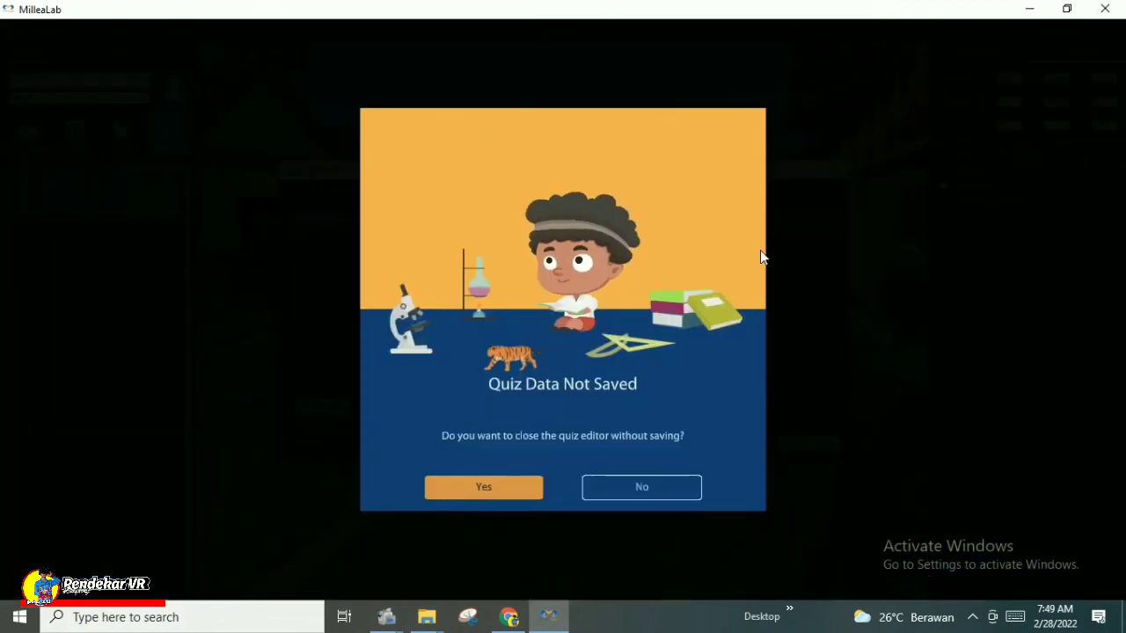
click(496, 489)
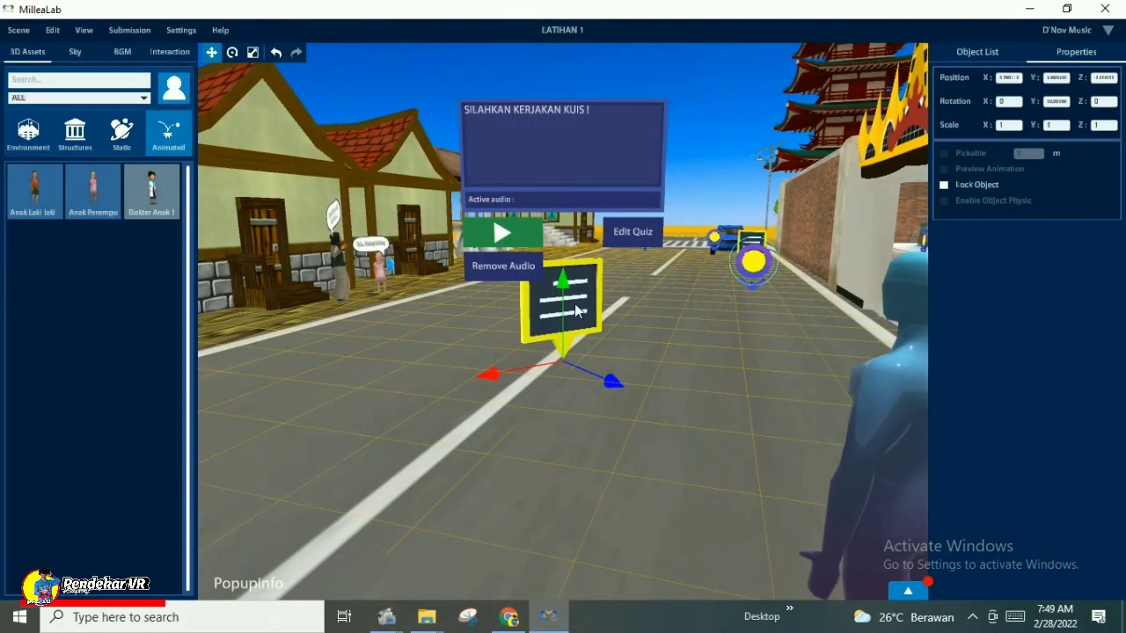
Open the street quiz's score and time settings, save the quiz and view the street around the sign.
click(623, 233)
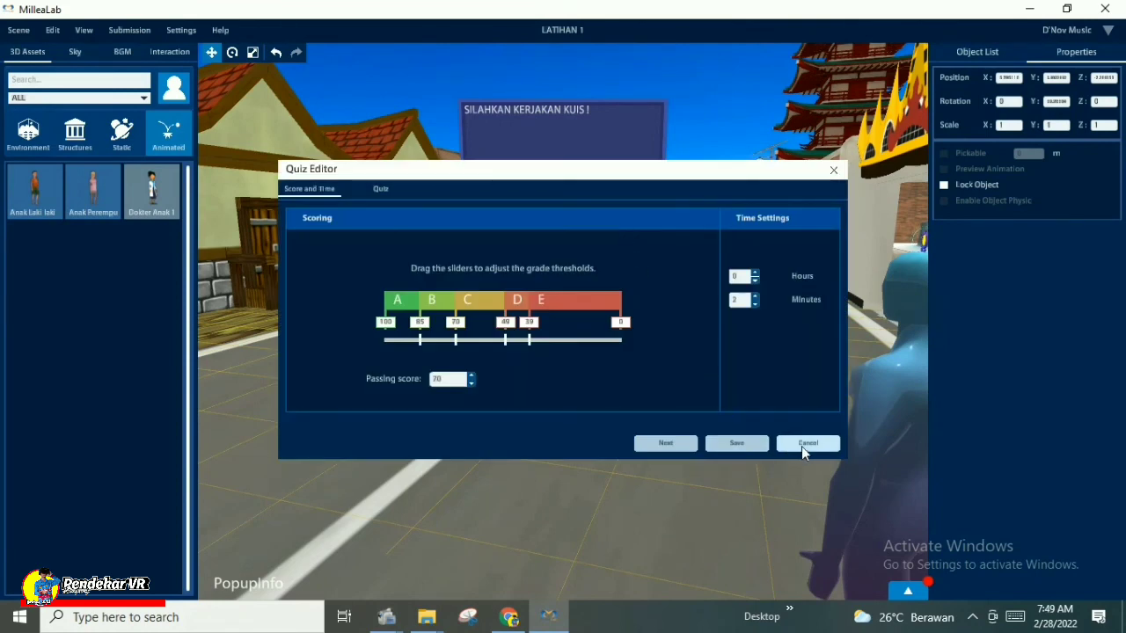
click(748, 442)
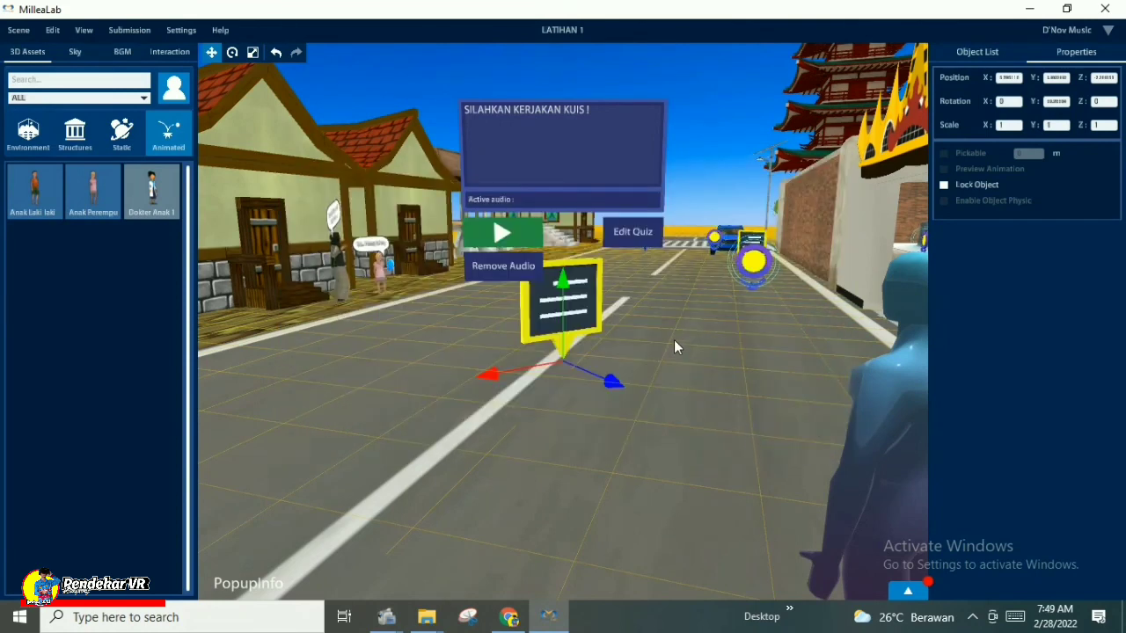
scroll(665, 351, down, 4)
scroll(629, 365, down, 1)
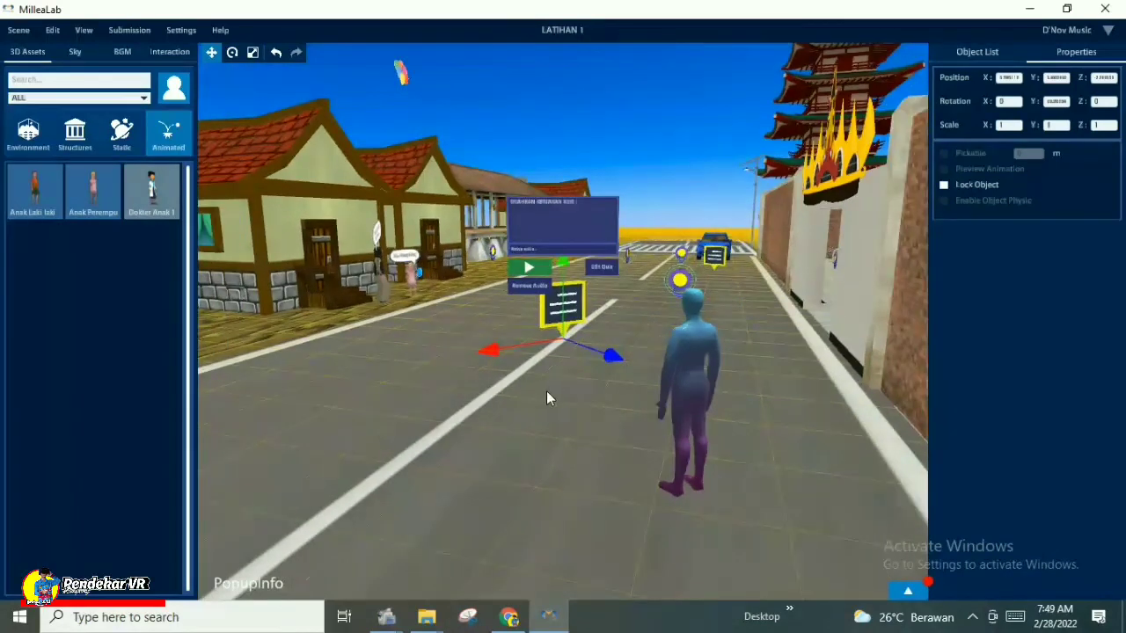
middle_drag(526, 389, 568, 411)
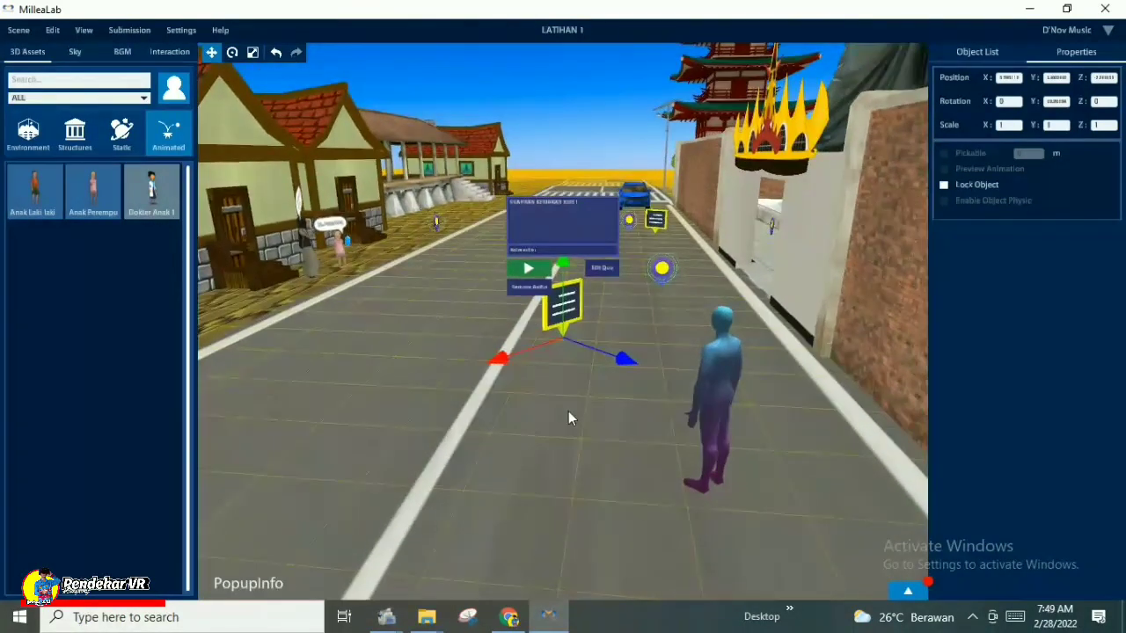